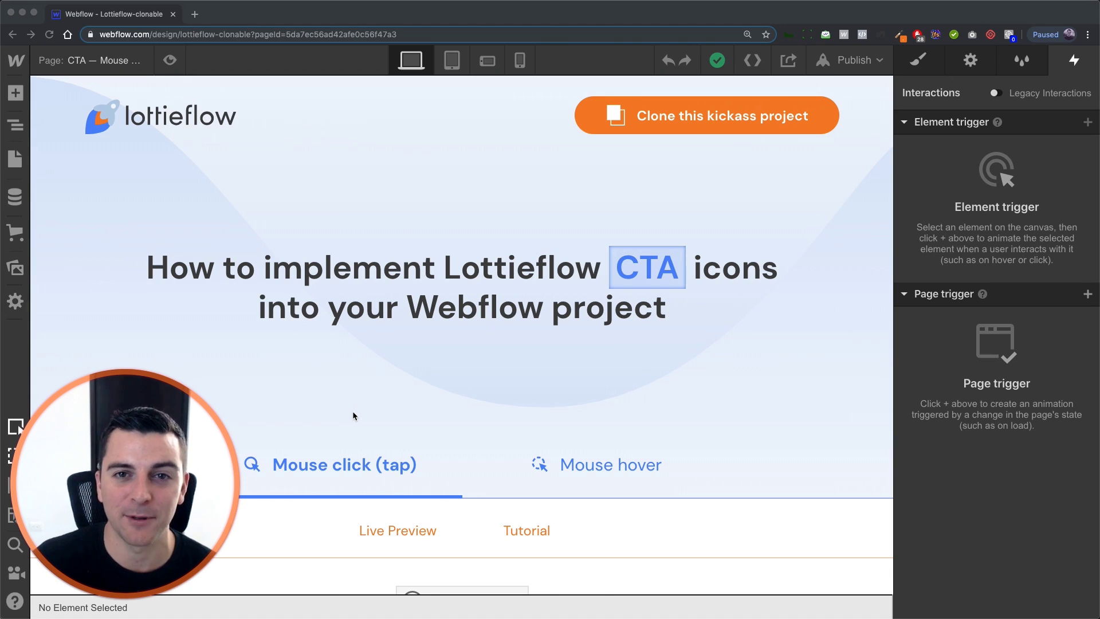
# Scroll the CTA page down to reveal the Live Preview area and its Click me button.
pyautogui.scroll(-5, 469, 393)
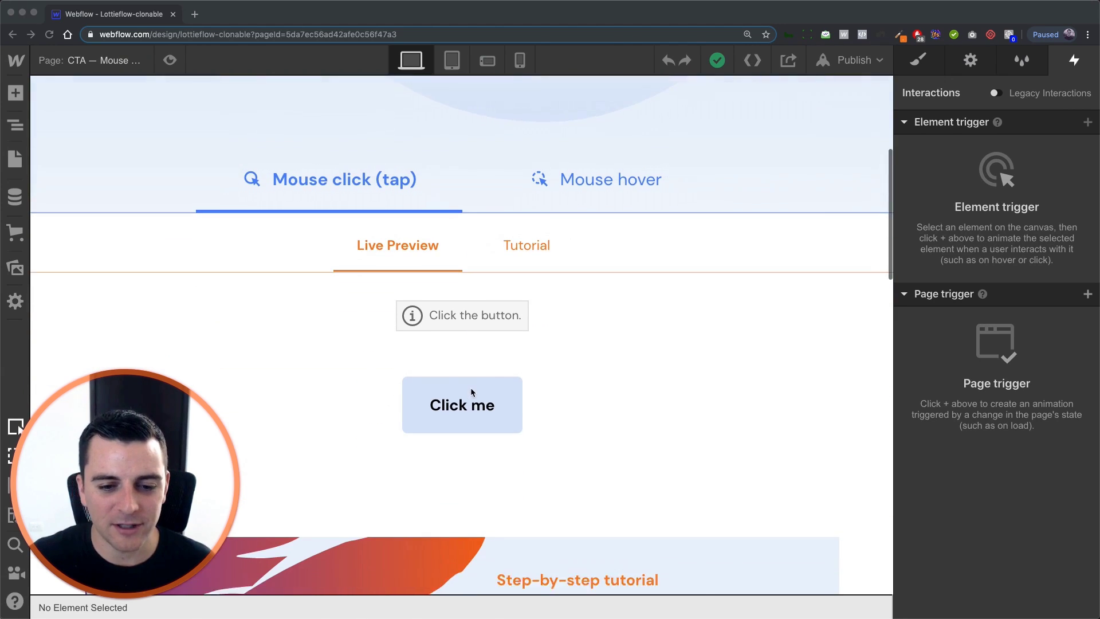
# In Preview, click Click me nine times to replay the Lottie burst, then exit preview.
pyautogui.click(170, 60)
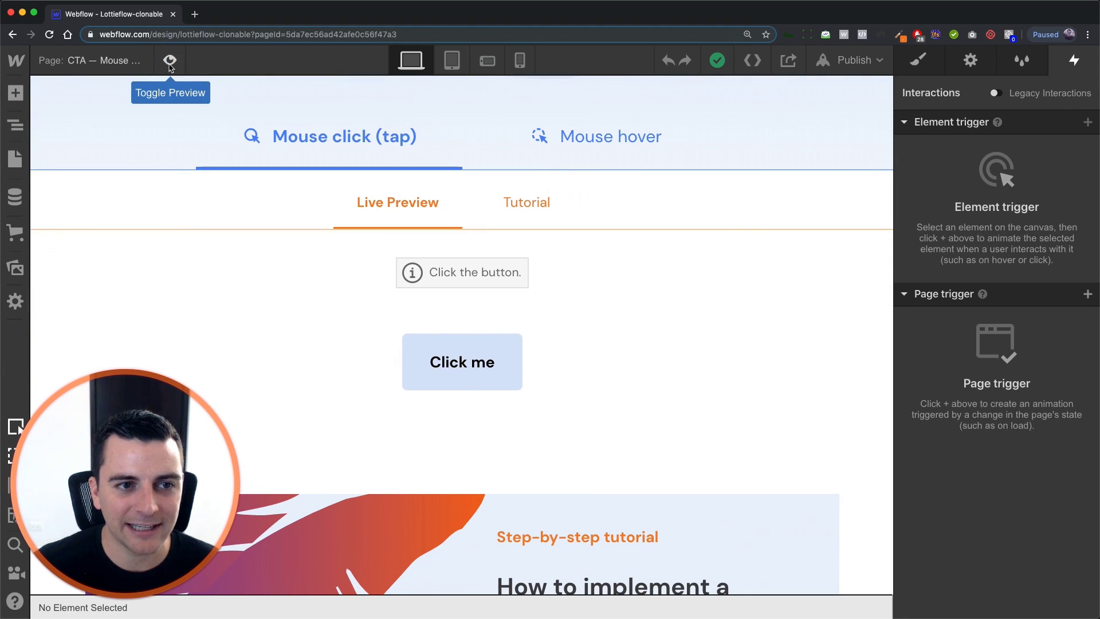
pyautogui.click(169, 63)
pyautogui.click(570, 384)
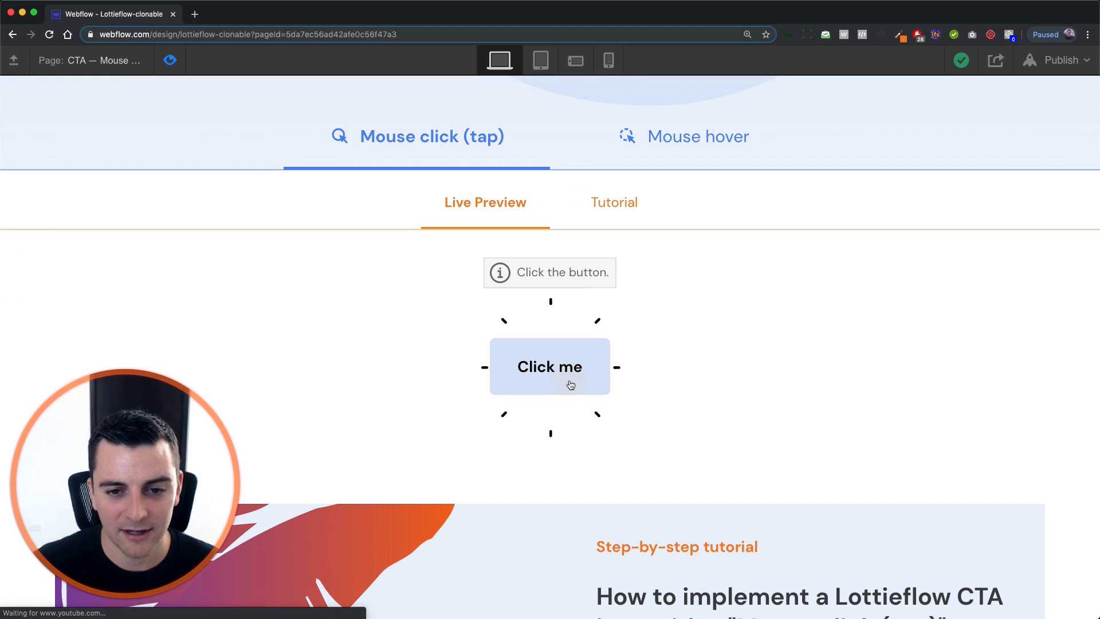
pyautogui.click(571, 384)
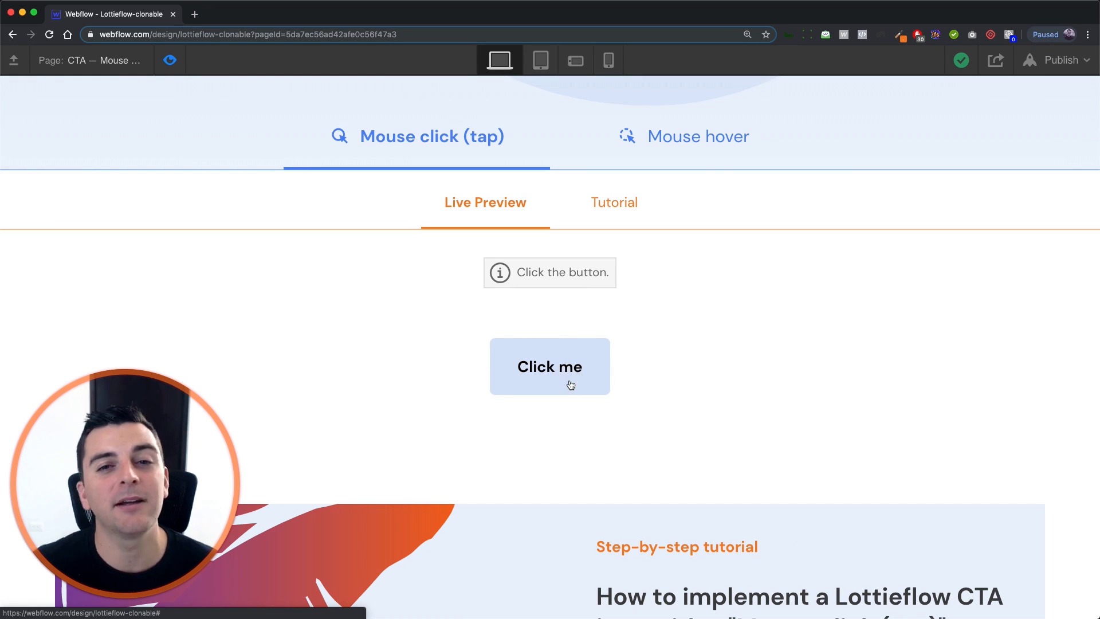
pyautogui.click(571, 387)
pyautogui.click(570, 386)
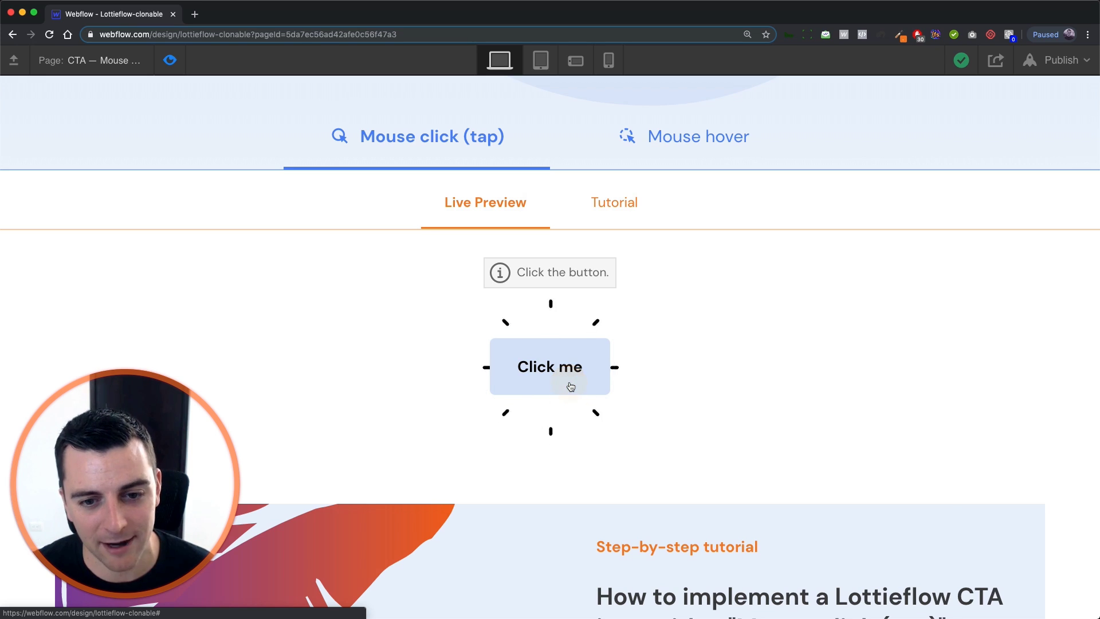
pyautogui.click(571, 386)
pyautogui.click(570, 386)
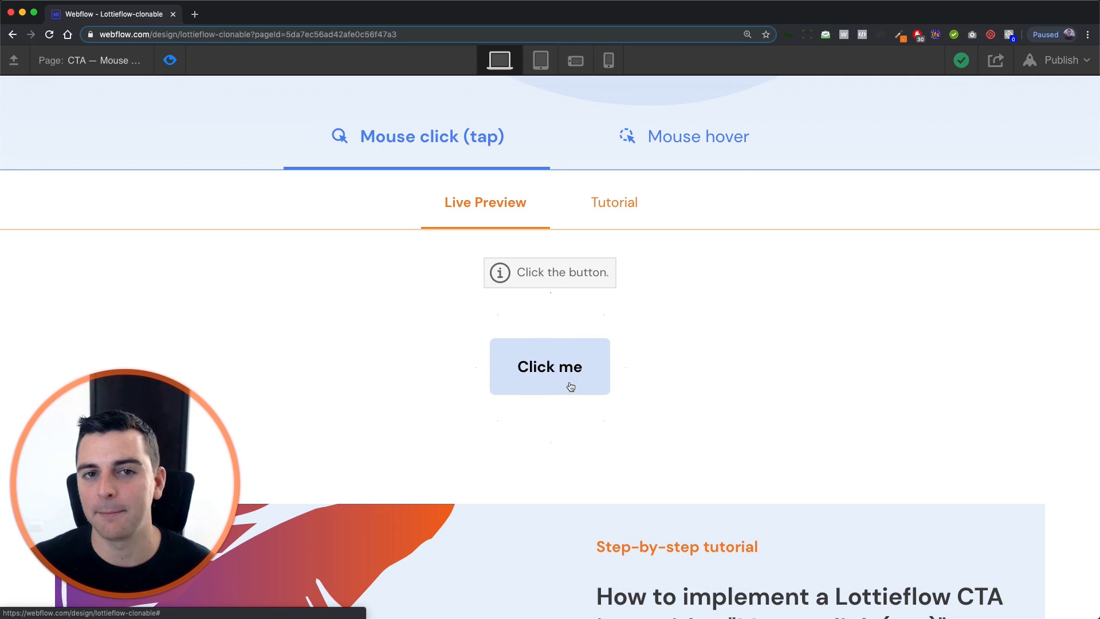
pyautogui.click(570, 387)
pyautogui.click(571, 386)
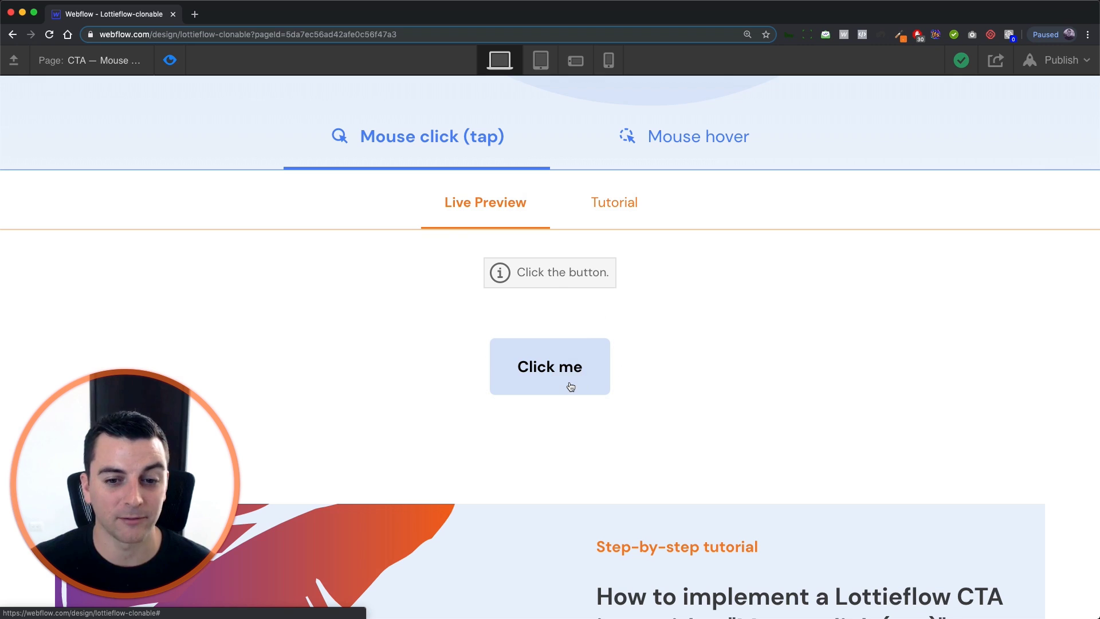
pyautogui.click(571, 386)
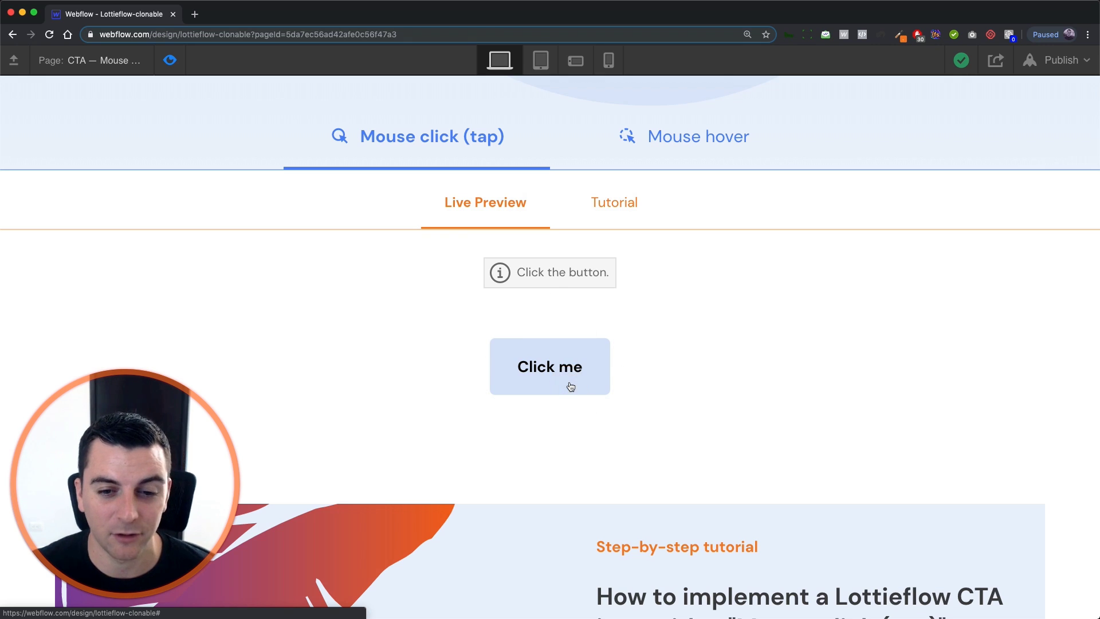
pyautogui.click(169, 60)
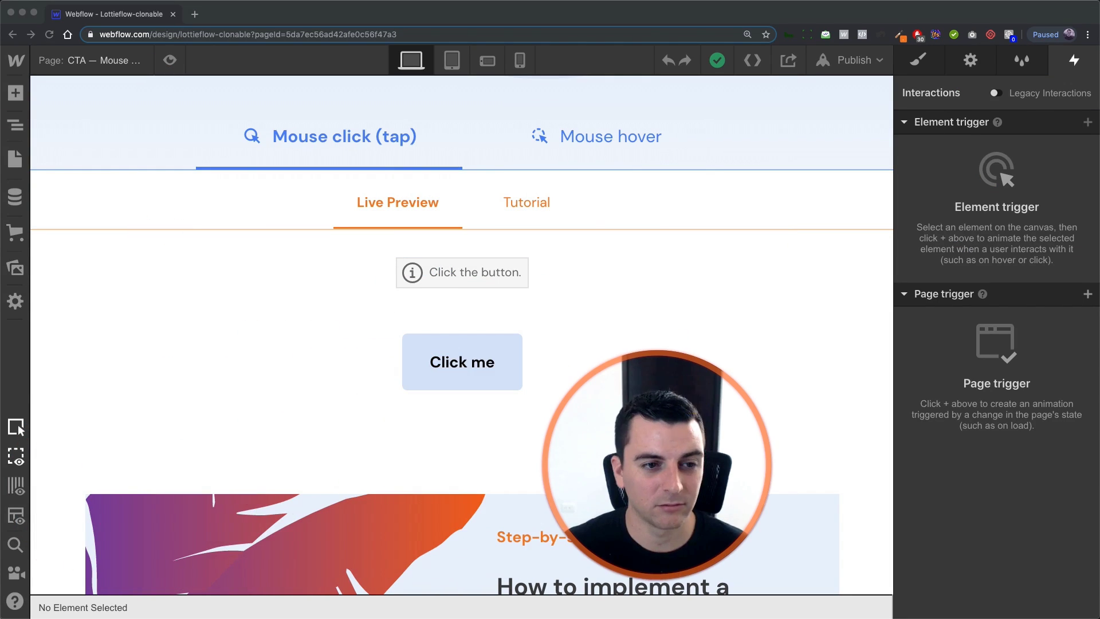
# In the Navigator, expand the button's tree: [LF] CTA Trigger, ui-button and [LF] CTA Icon.
pyautogui.click(21, 124)
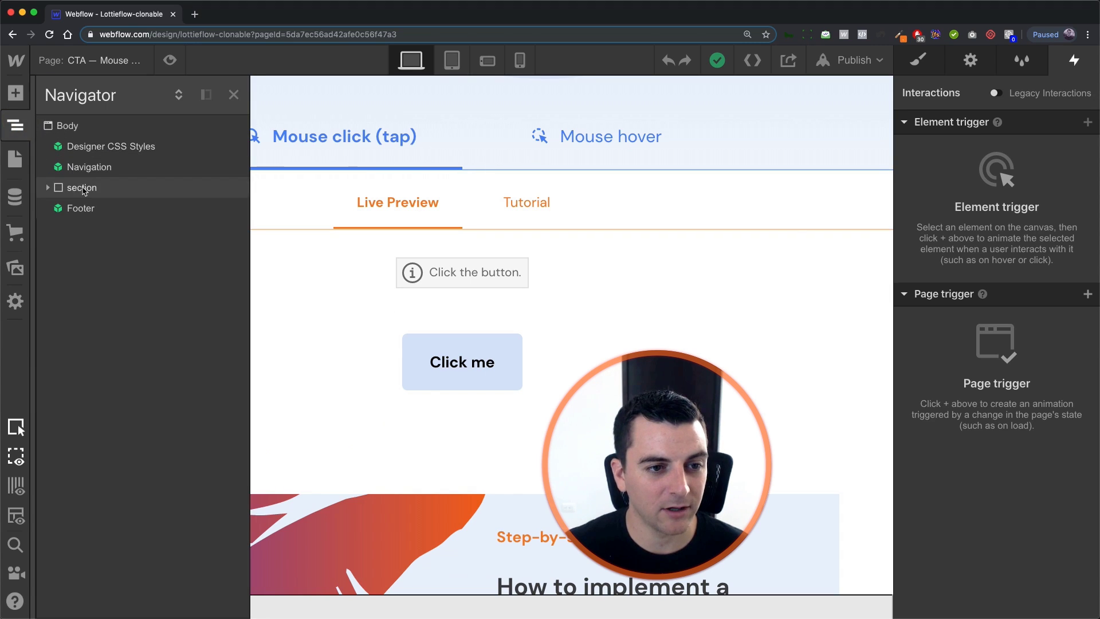
pyautogui.click(440, 366)
pyautogui.click(16, 125)
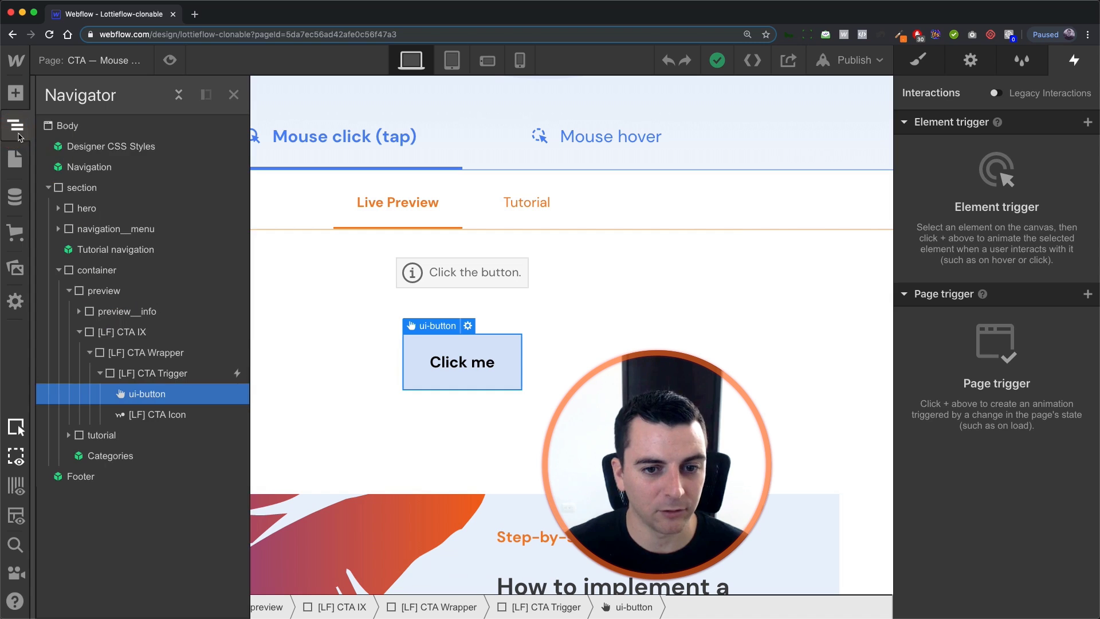
pyautogui.click(182, 375)
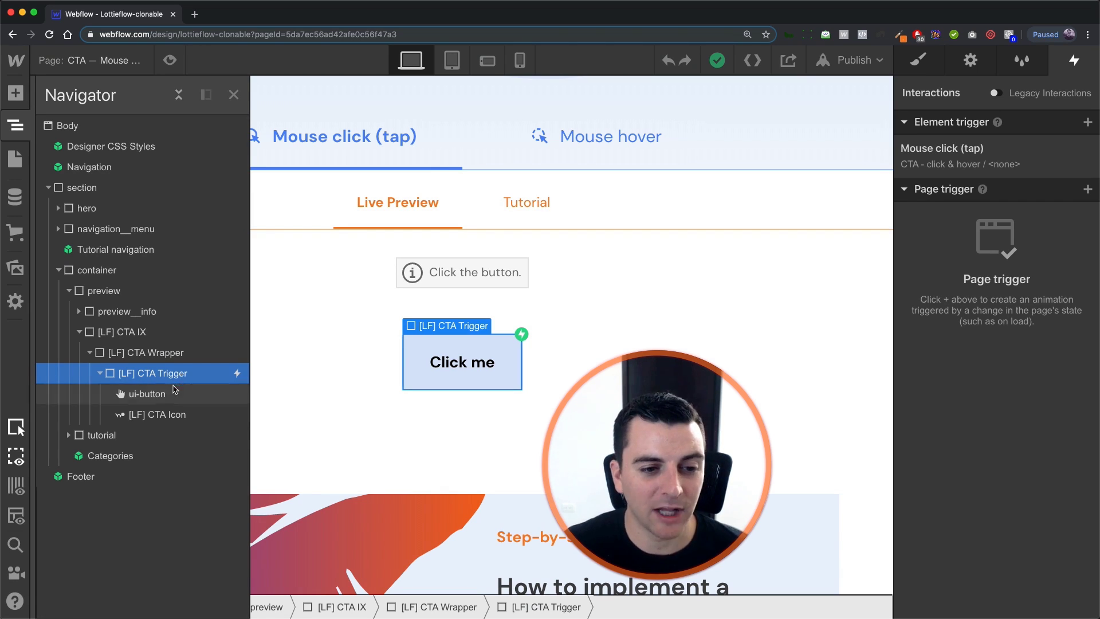
pyautogui.click(170, 394)
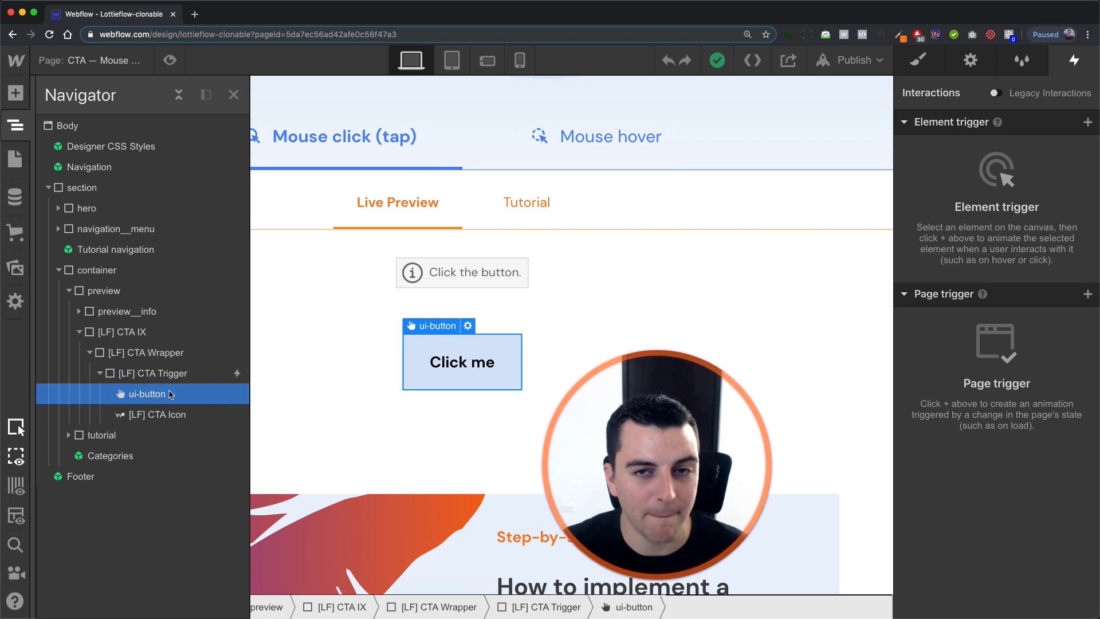
pyautogui.click(163, 424)
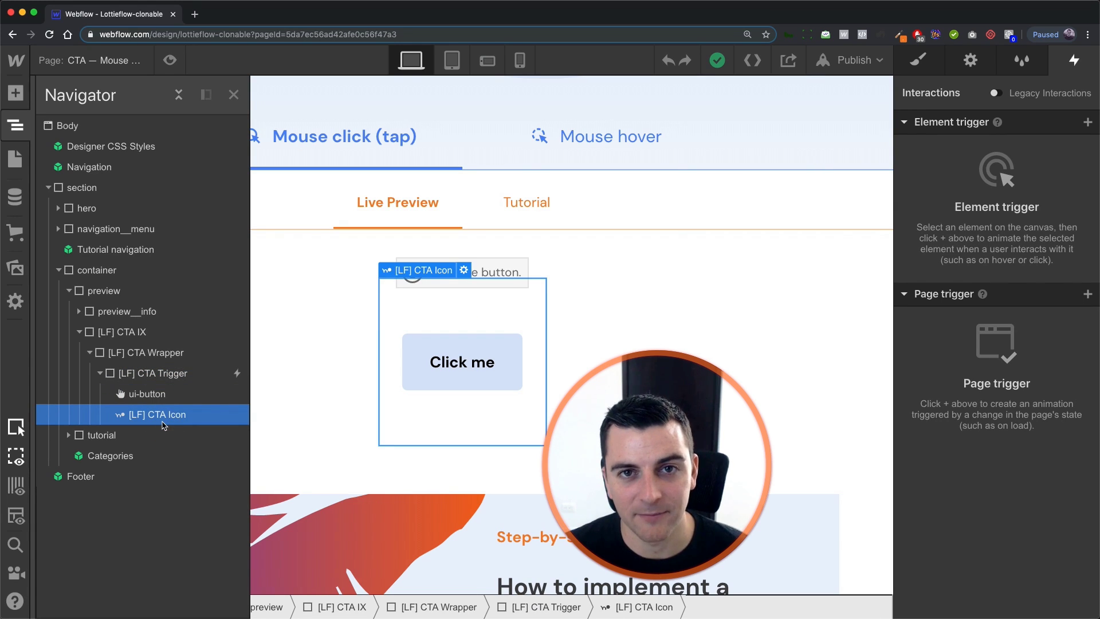
# Select [LF] CTA Icon and show its styles: 196 × 196 px, absolutely positioned.
pyautogui.click(160, 373)
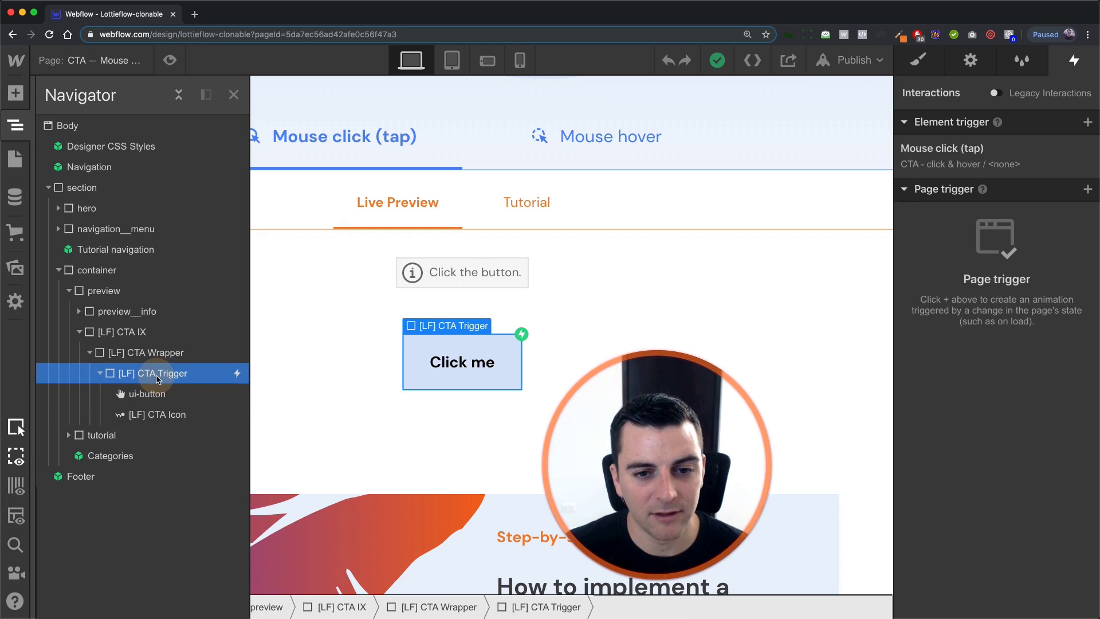
pyautogui.click(163, 395)
pyautogui.click(160, 412)
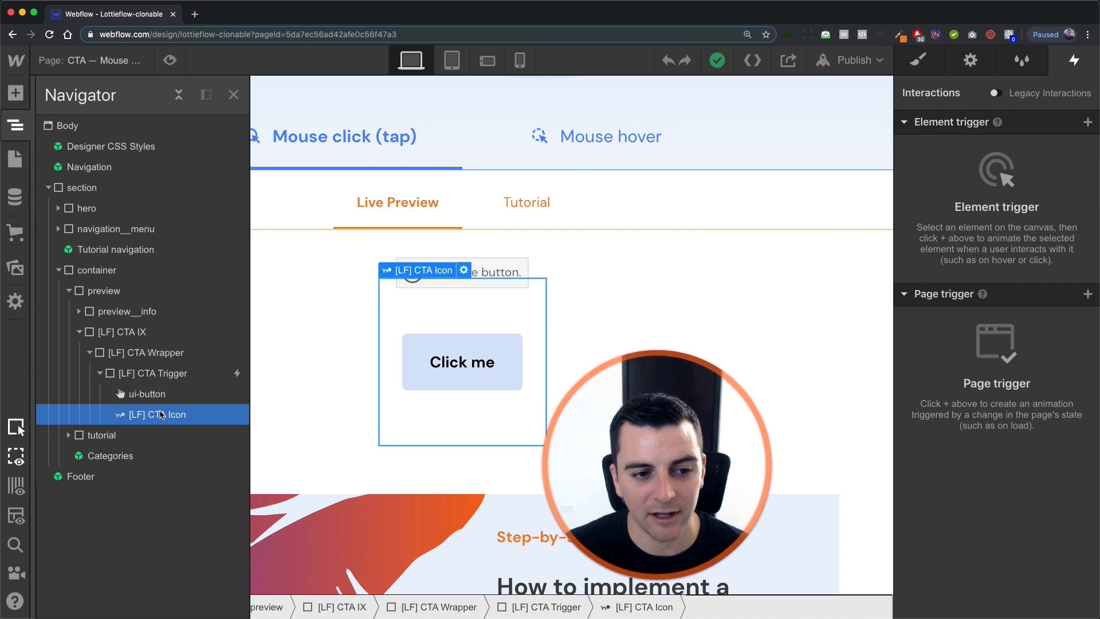
pyautogui.click(162, 395)
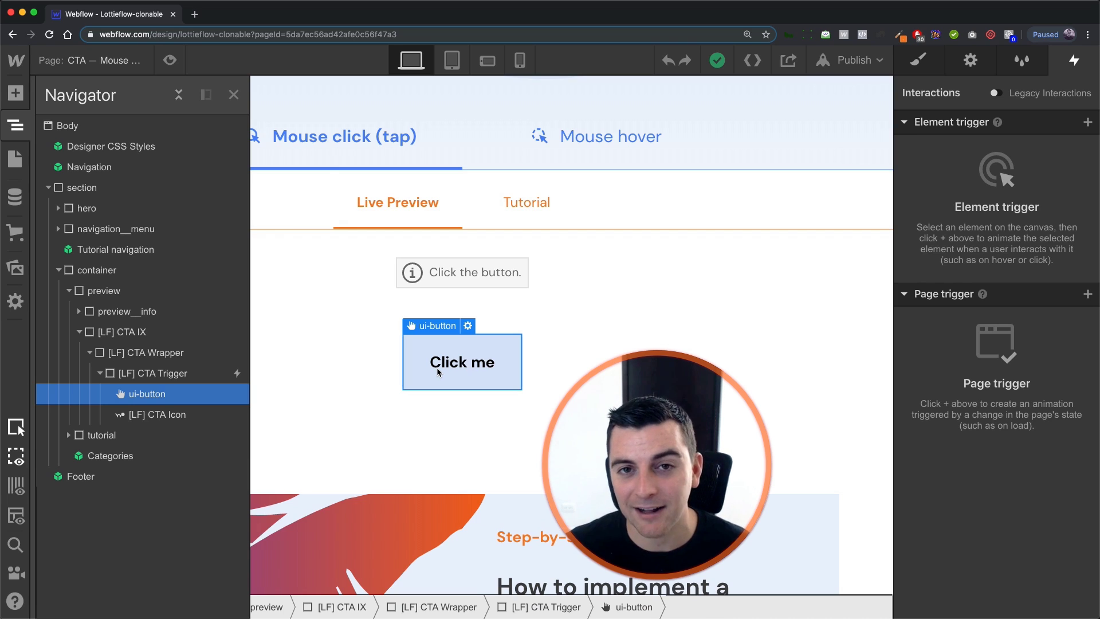
pyautogui.click(172, 422)
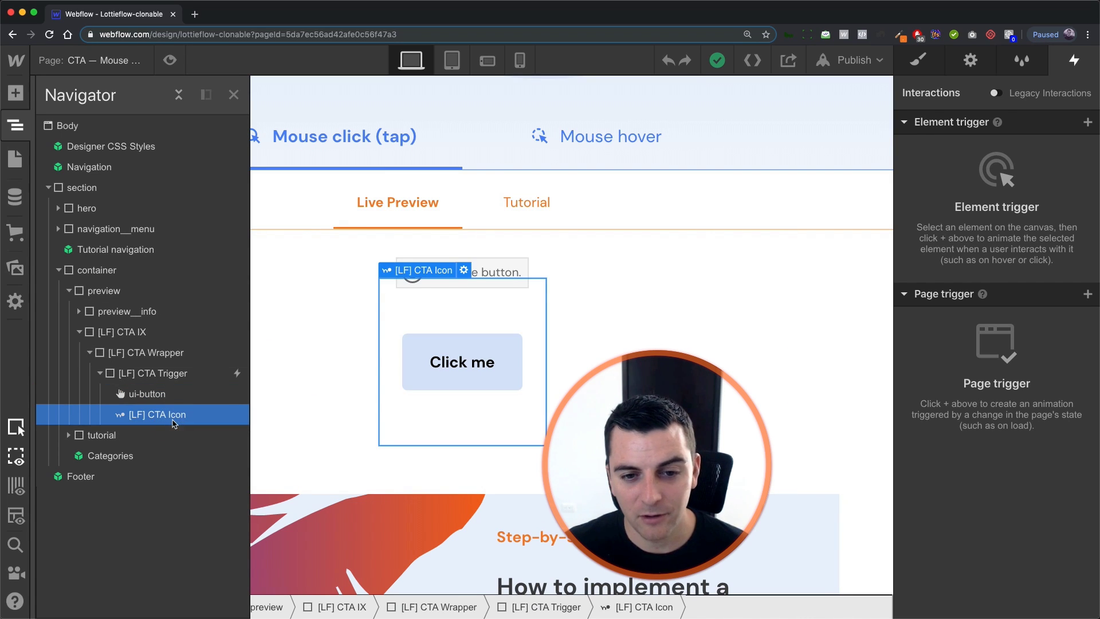
pyautogui.click(924, 60)
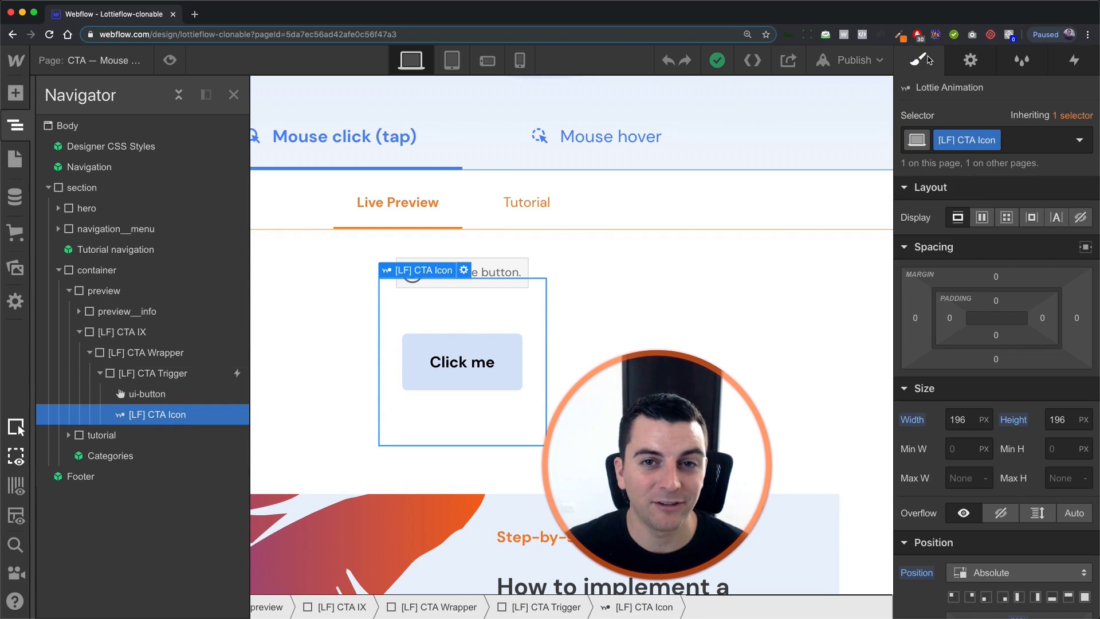
# Change the button label to 'Click me for a really long button!!!!!'.
pyautogui.click(460, 385)
pyautogui.doubleClick(467, 363)
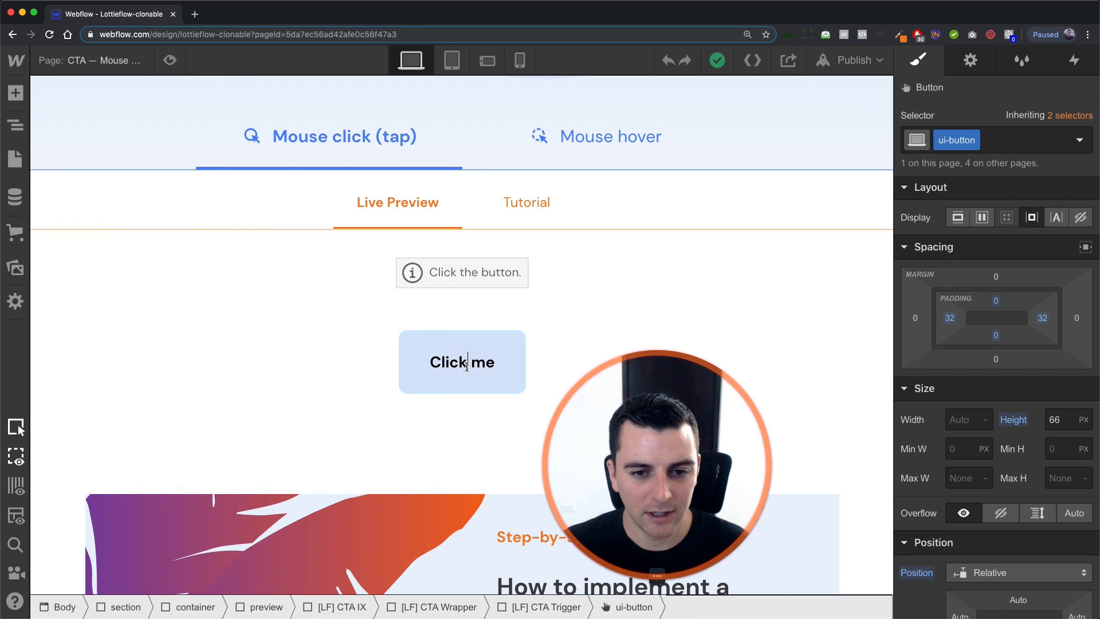
pyautogui.click(505, 356)
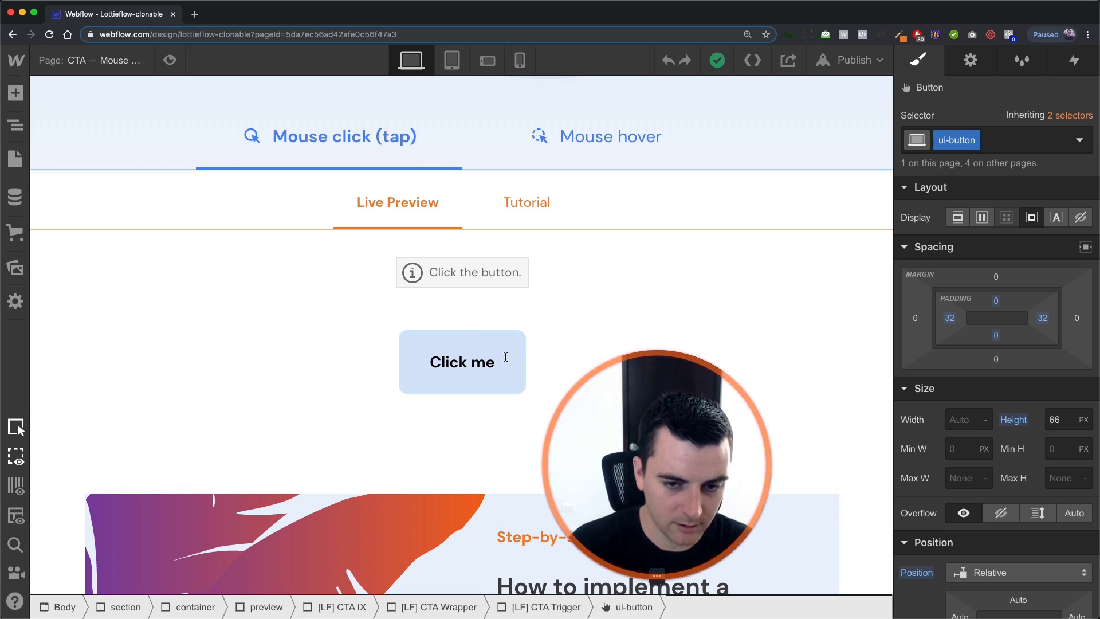
pyautogui.write('for a really')
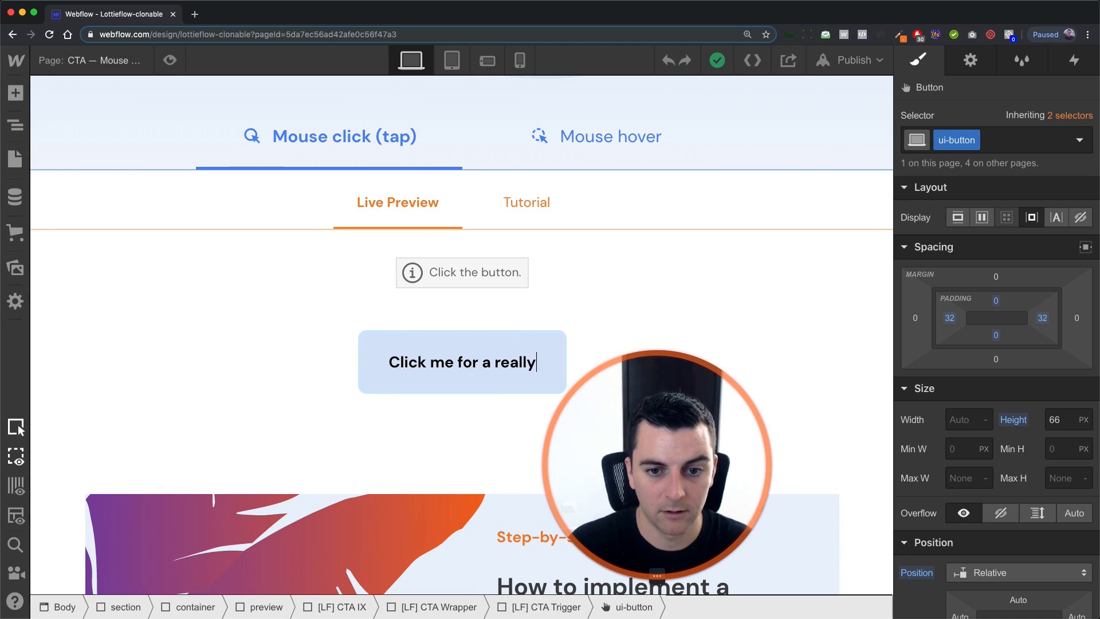
pyautogui.write(' long butto')
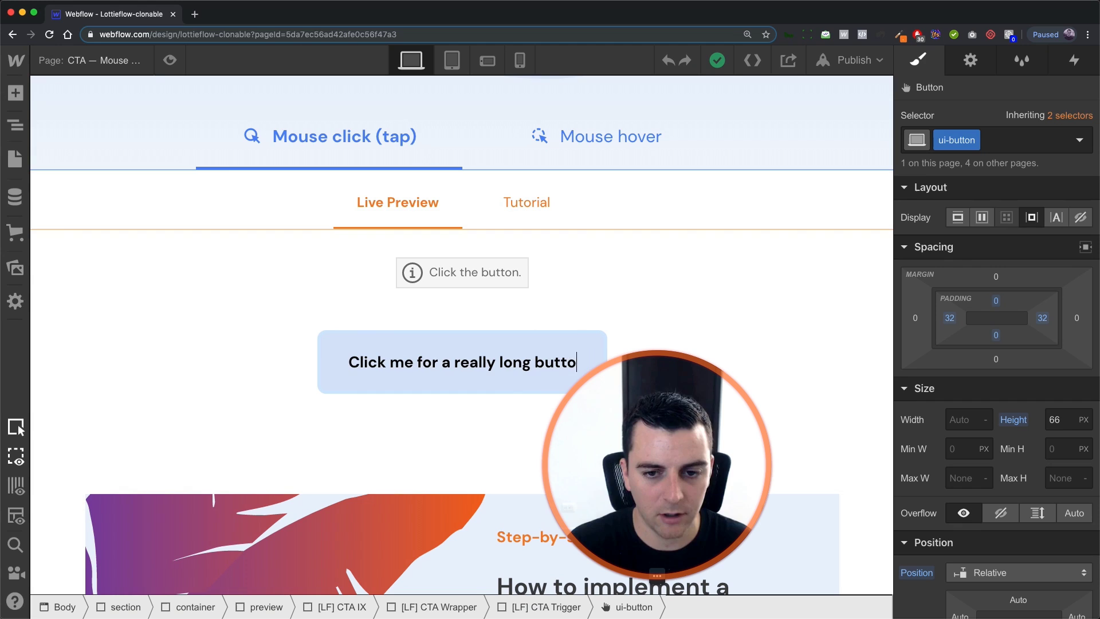
pyautogui.write('n!!!!!')
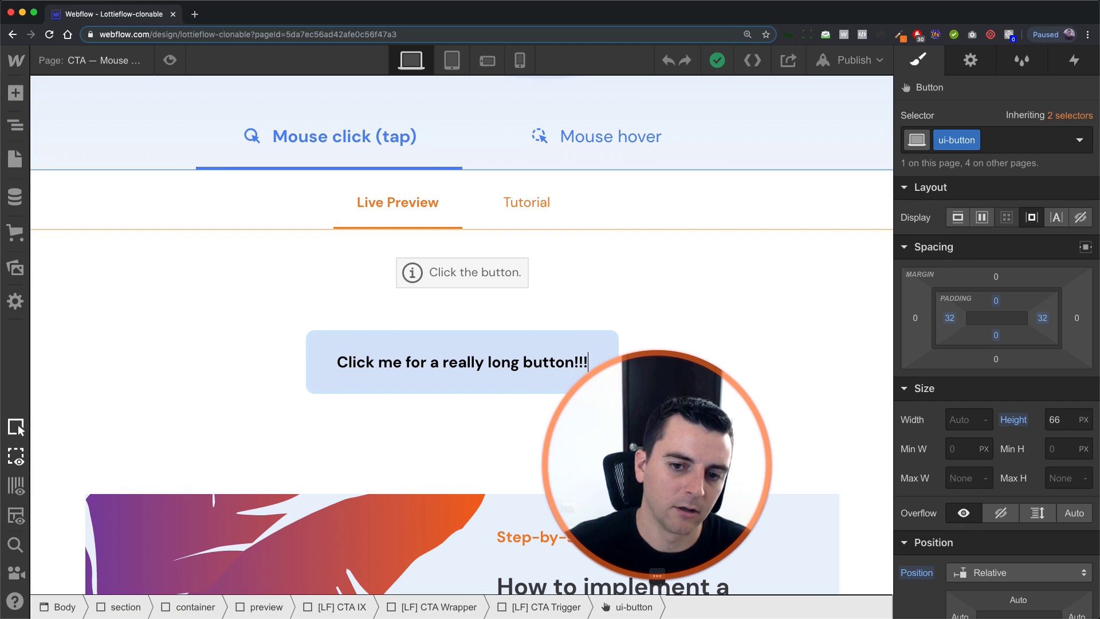
# Preview the page and click the long button to play the burst.
pyautogui.click(520, 283)
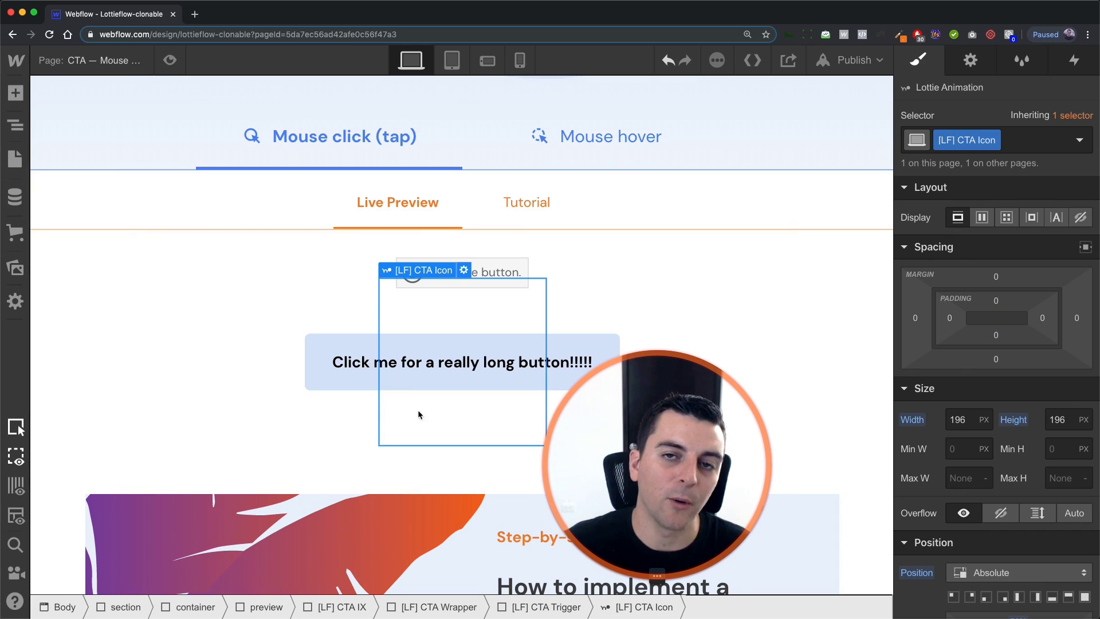
pyautogui.click(170, 60)
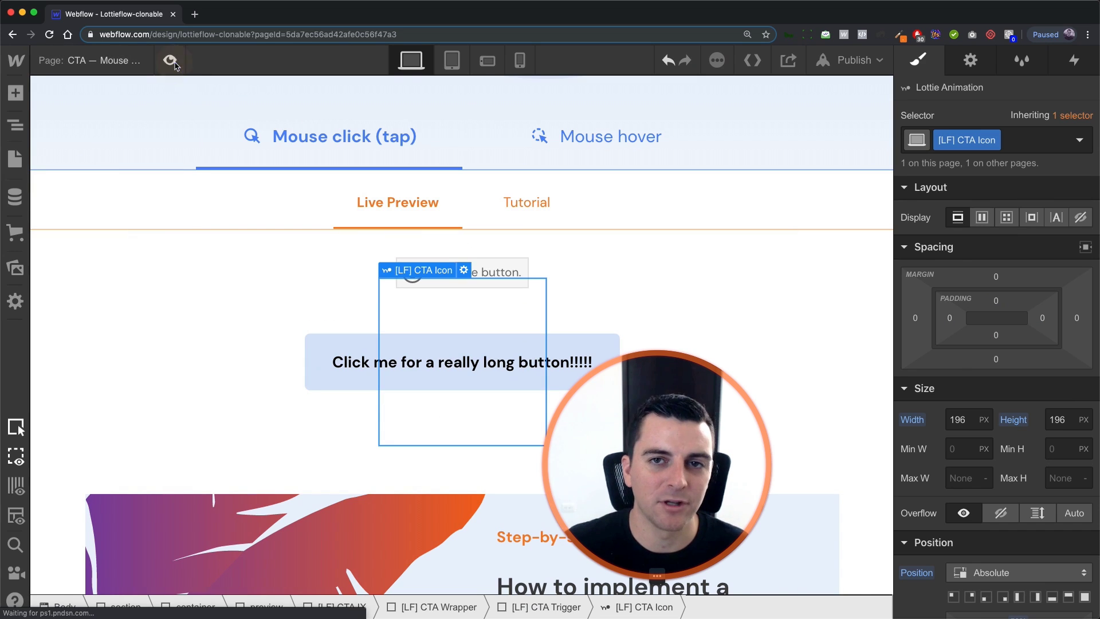
pyautogui.click(458, 364)
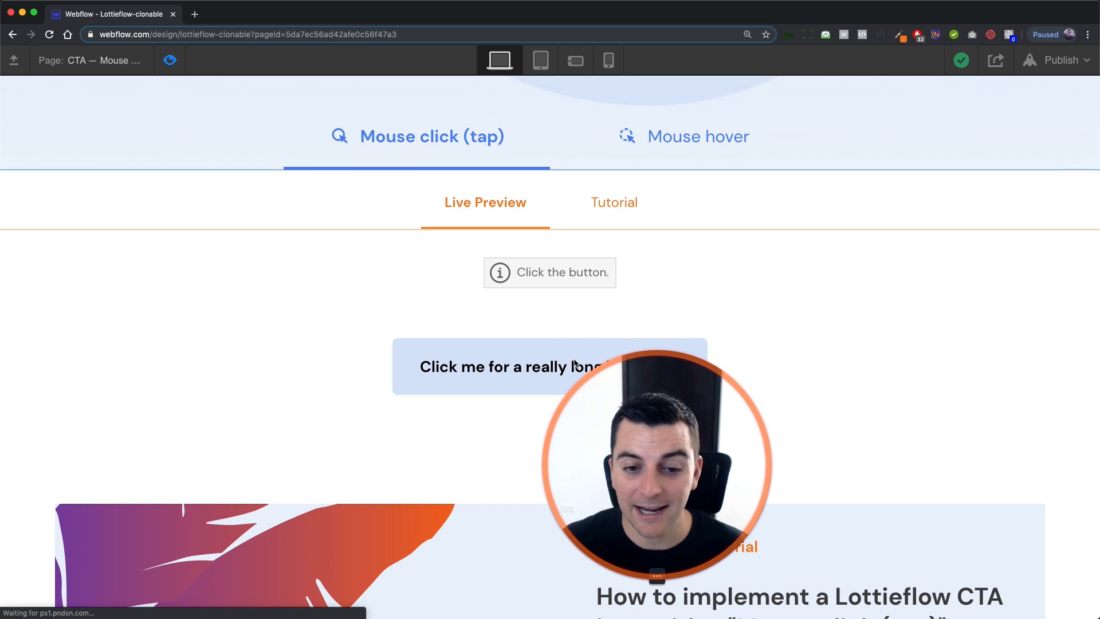
# Replay the burst on the long button, then delete 'for a really long button!!!!!' from the label.
pyautogui.click(509, 368)
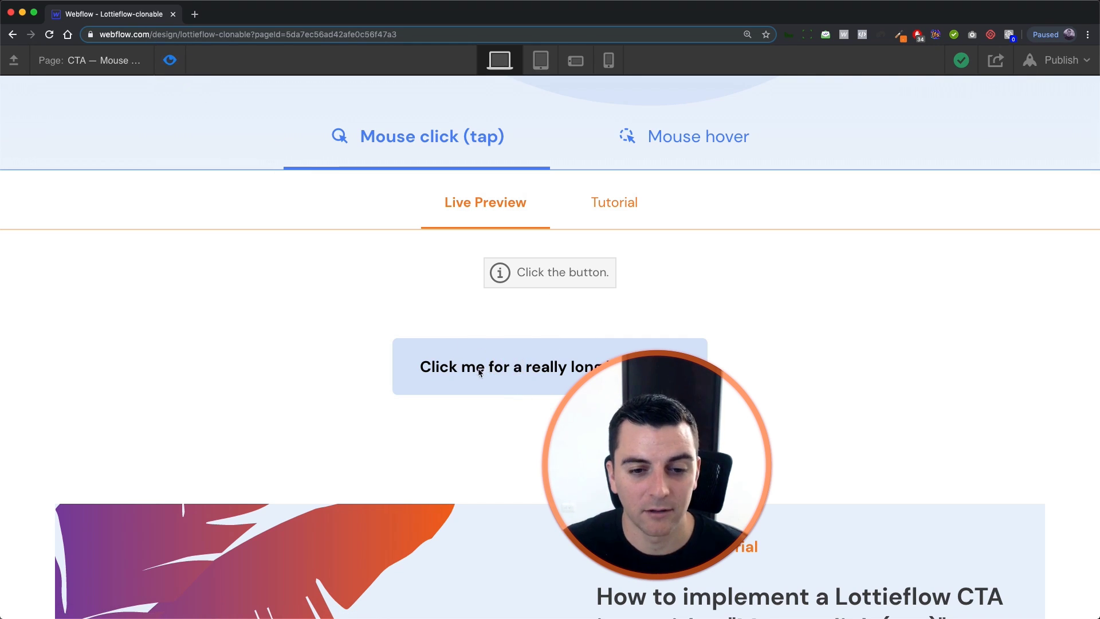
pyautogui.click(170, 61)
pyautogui.click(454, 362)
pyautogui.doubleClick(400, 362)
pyautogui.moveTo(399, 362); pyautogui.dragTo(434, 362)
pyautogui.hotkey('shift', 'End')
pyautogui.press('BackSpace')
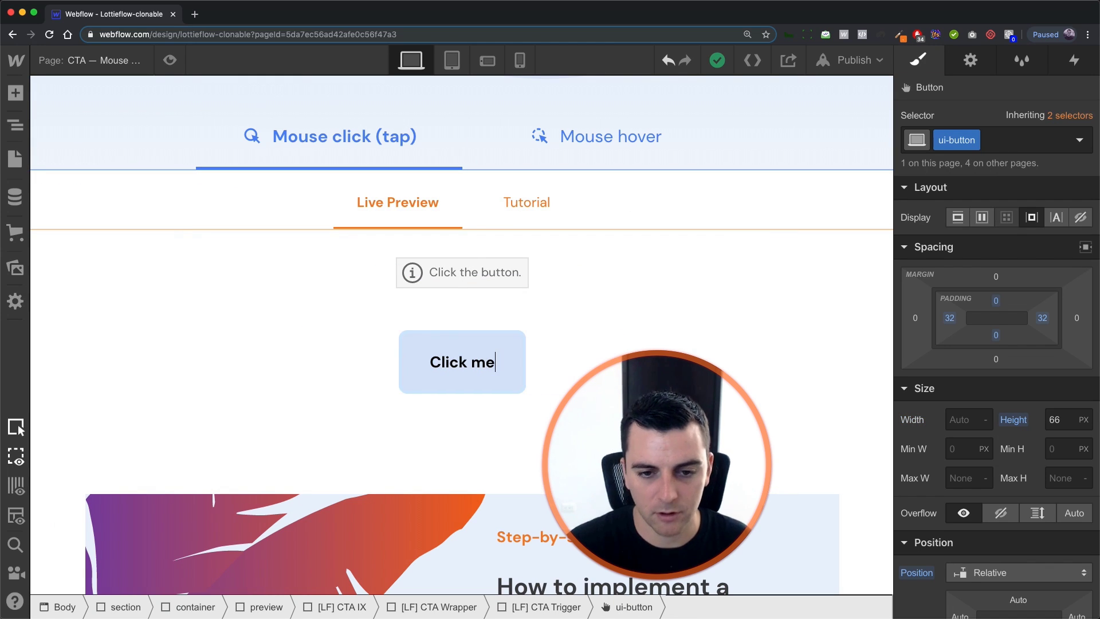
pyautogui.click(743, 303)
pyautogui.click(742, 302)
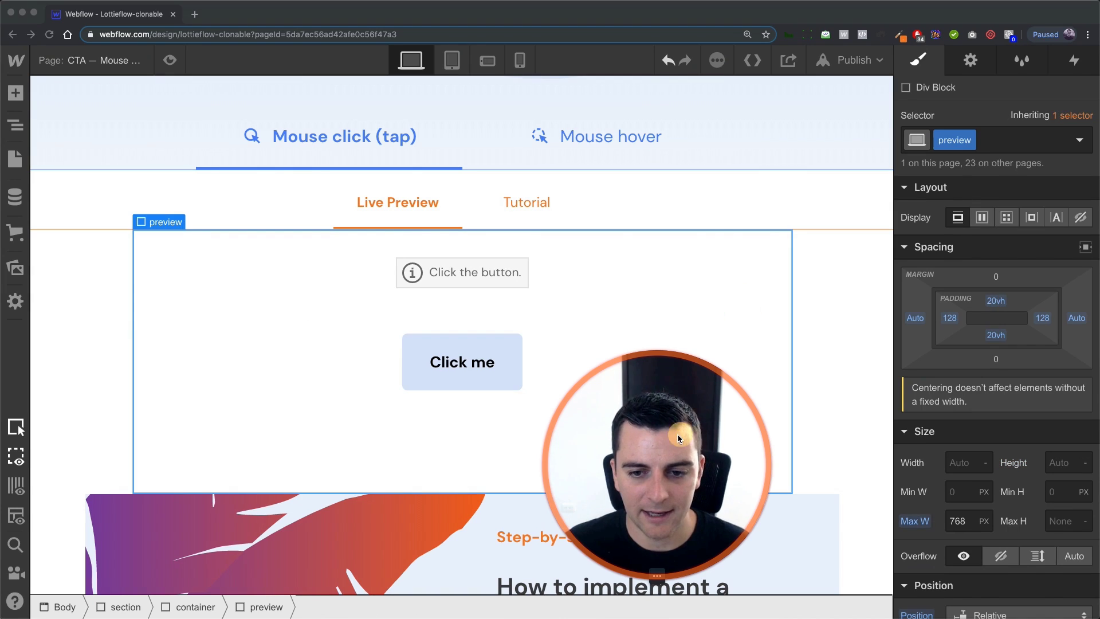
pyautogui.moveTo(161, 432); pyautogui.dragTo(162, 441)
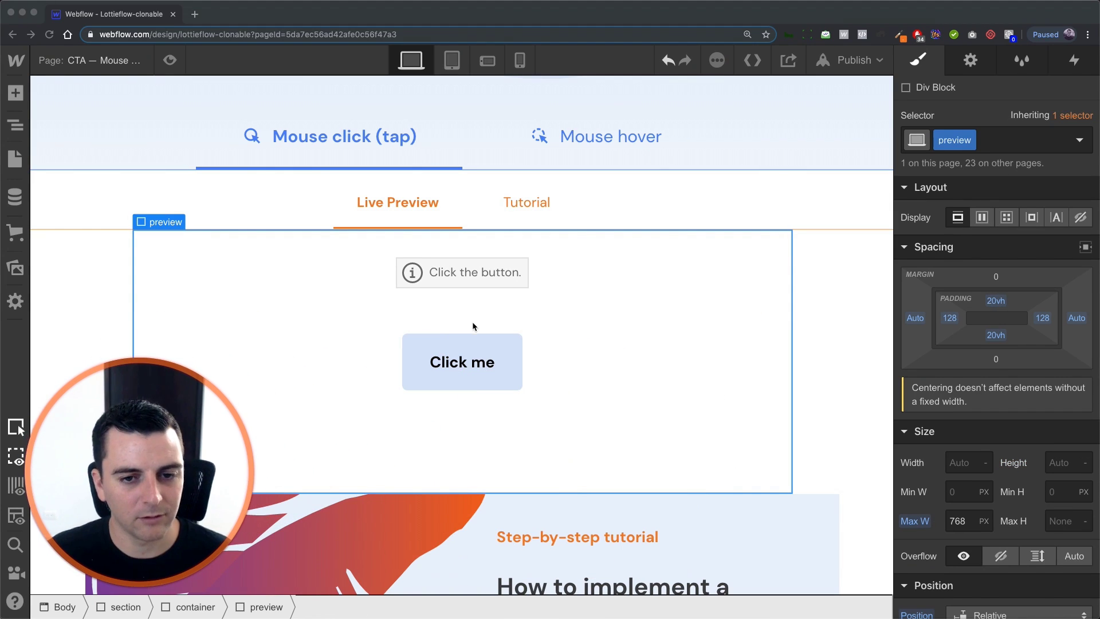
pyautogui.click(494, 313)
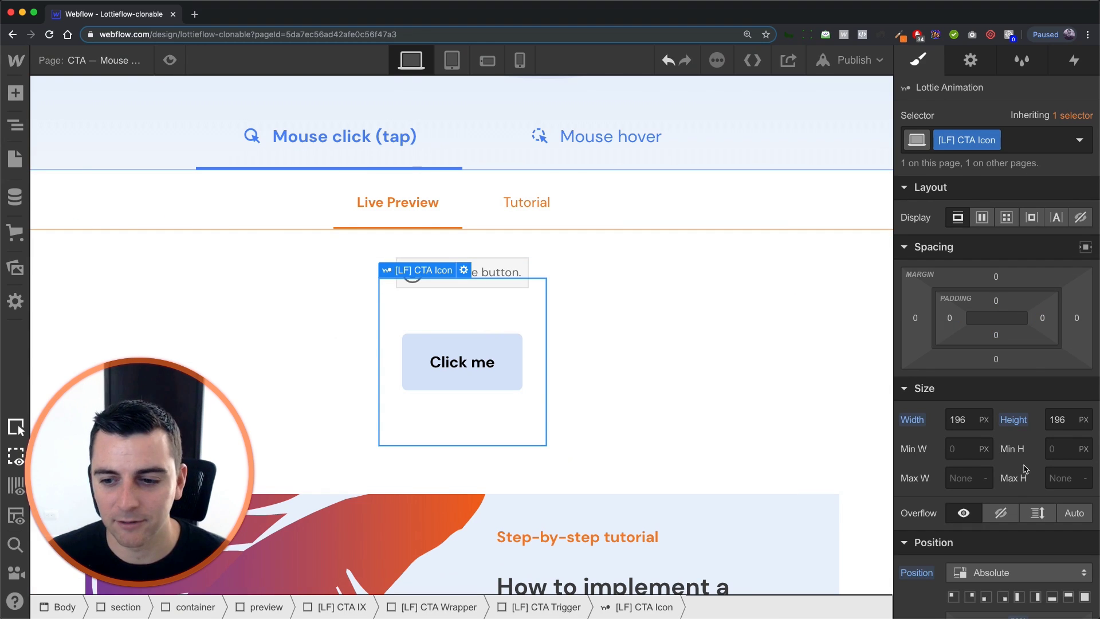
pyautogui.scroll(-6, 1012, 492)
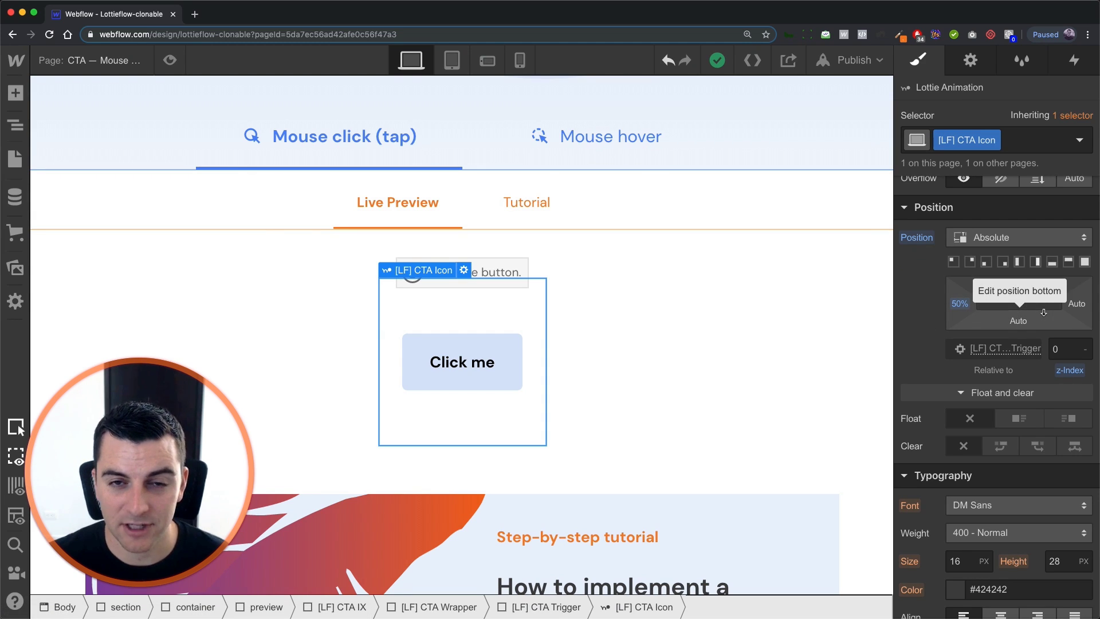
pyautogui.scroll(-8, 1043, 312)
pyautogui.scroll(-6, 1044, 312)
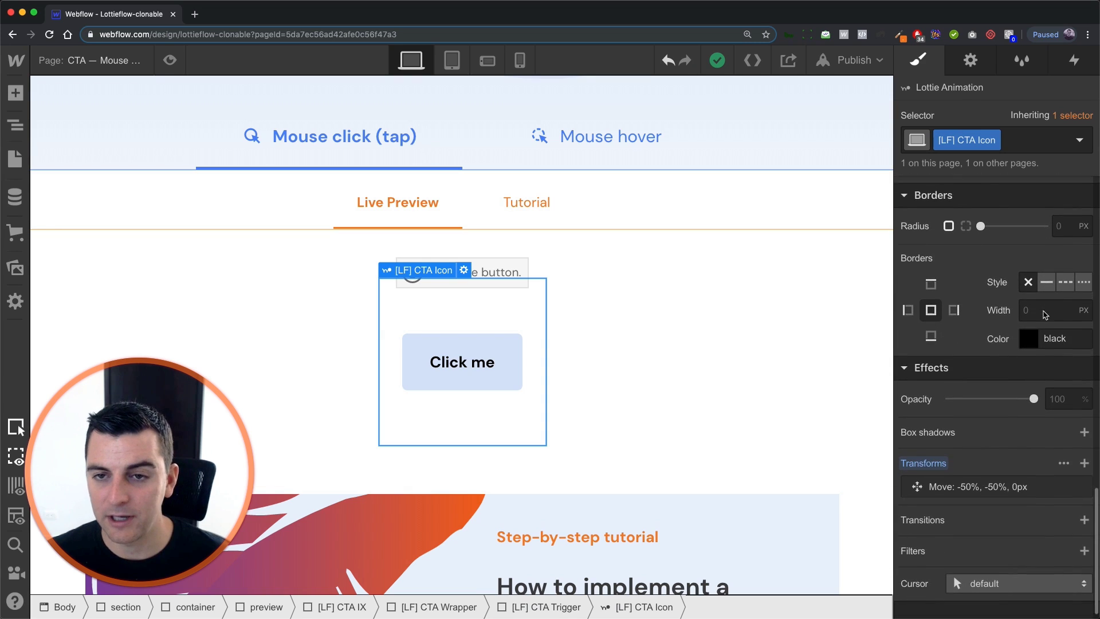
pyautogui.click(960, 481)
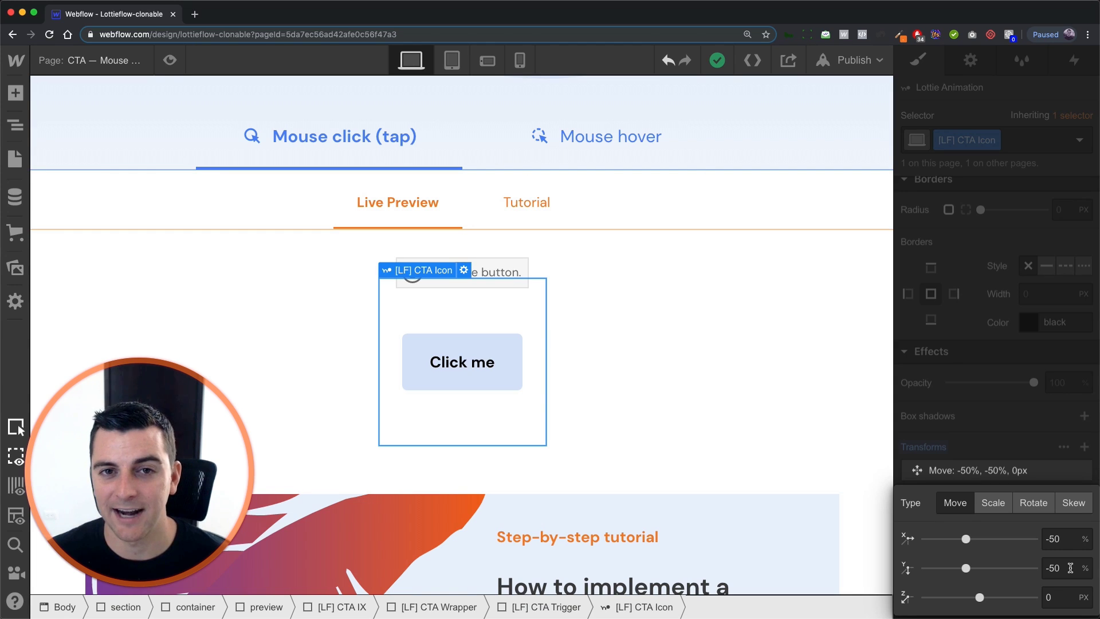
pyautogui.moveTo(424, 270)
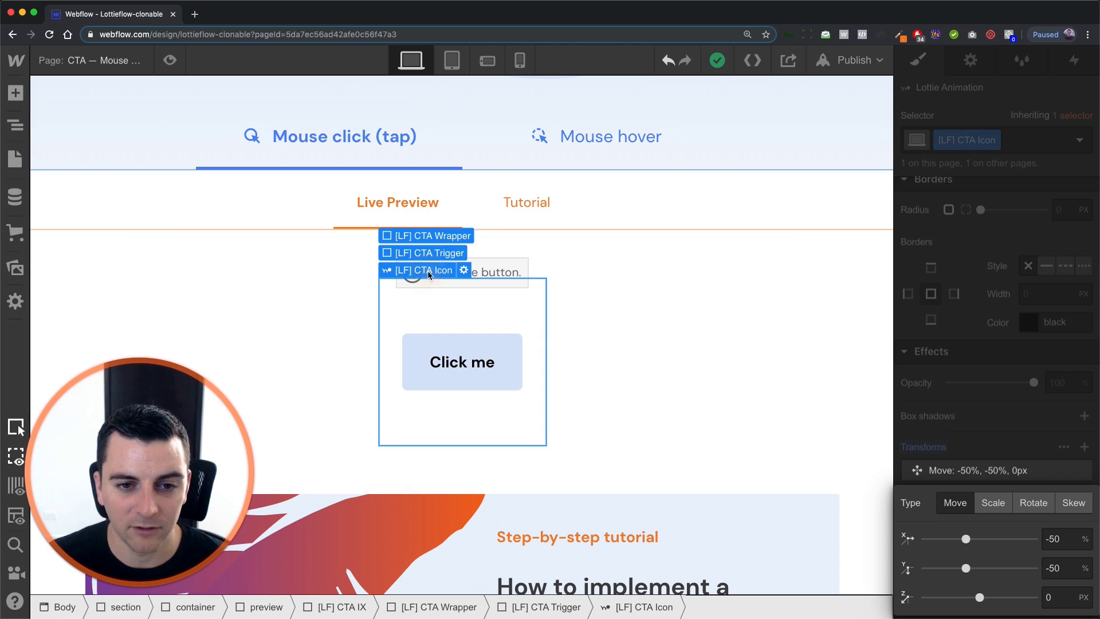
pyautogui.click(431, 255)
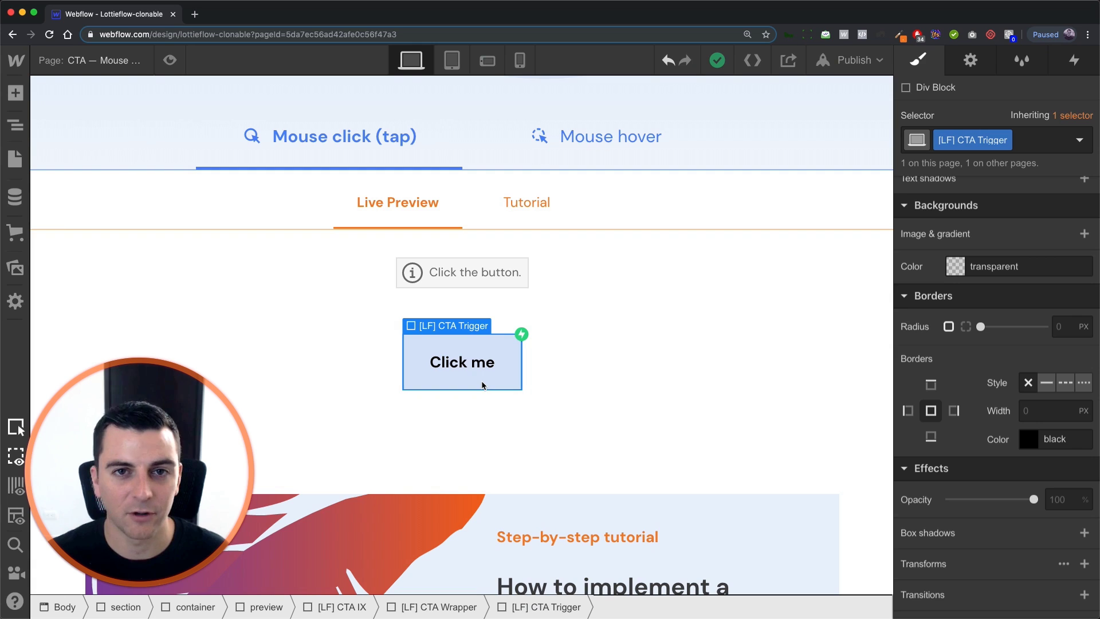
pyautogui.scroll(10, 1000, 485)
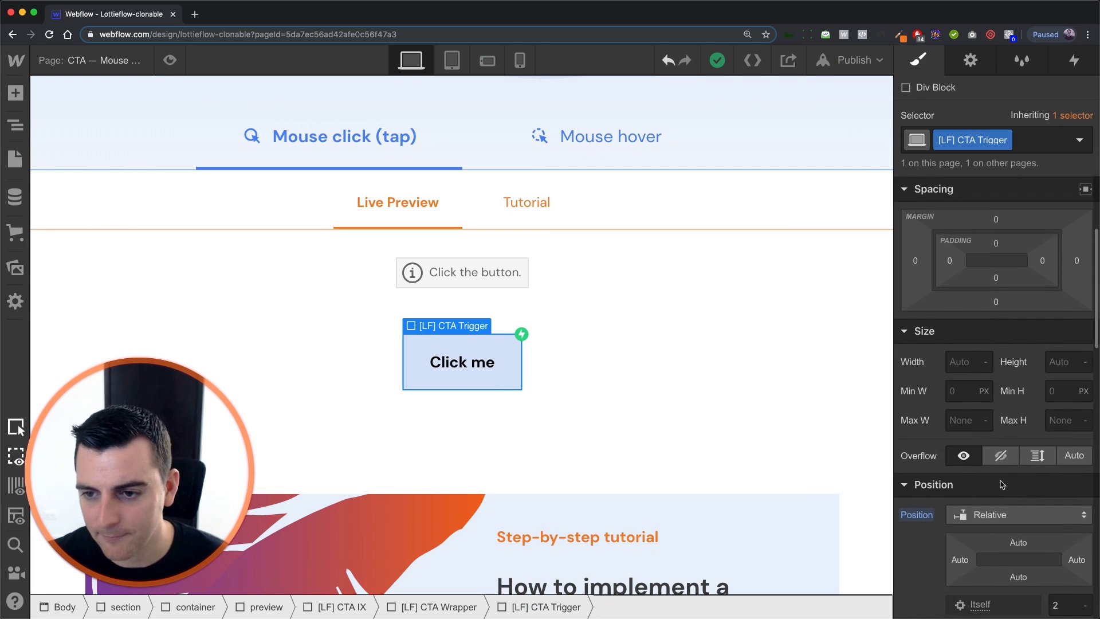
pyautogui.scroll(3, 1000, 486)
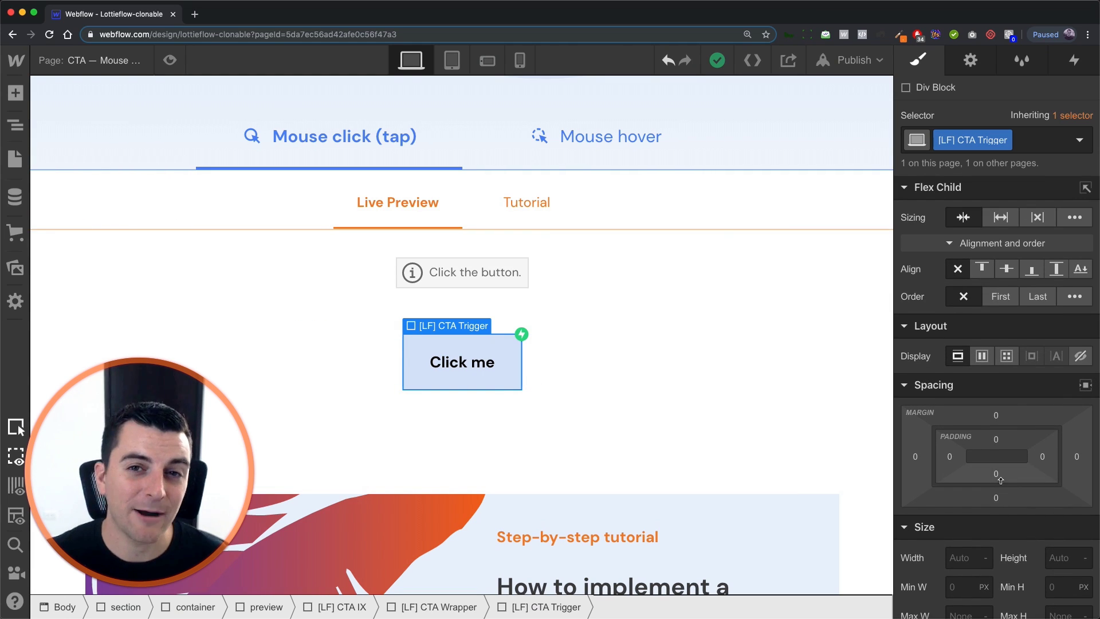
# Inspect the CTA Trigger's Mouse click (tap) trigger, which starts the 'CTA - click & hover' animation.
pyautogui.click(1075, 59)
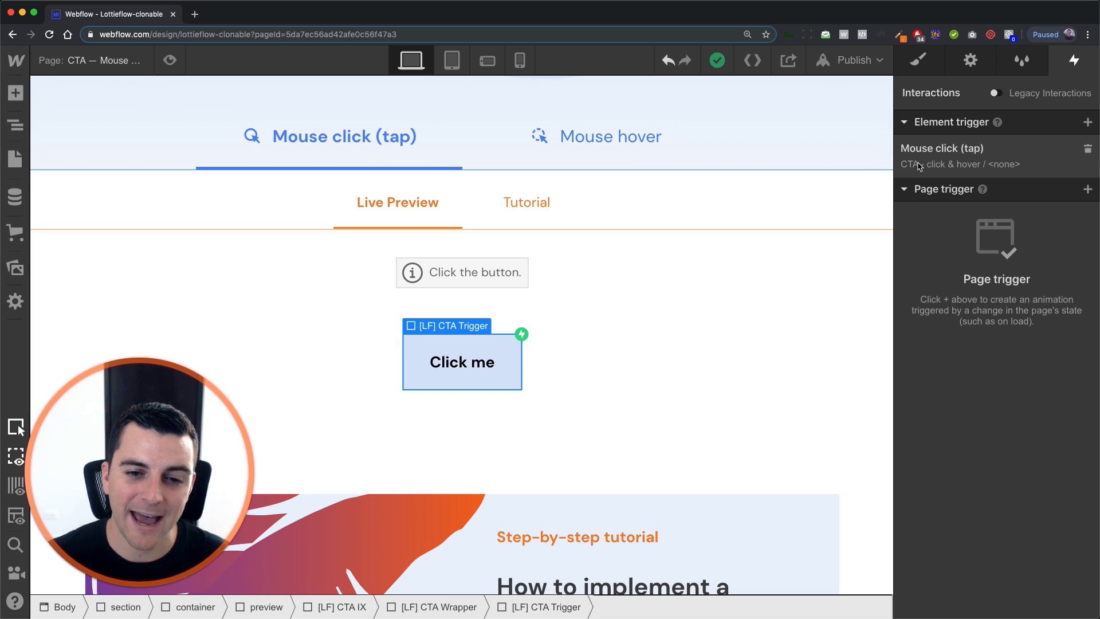
pyautogui.click(964, 164)
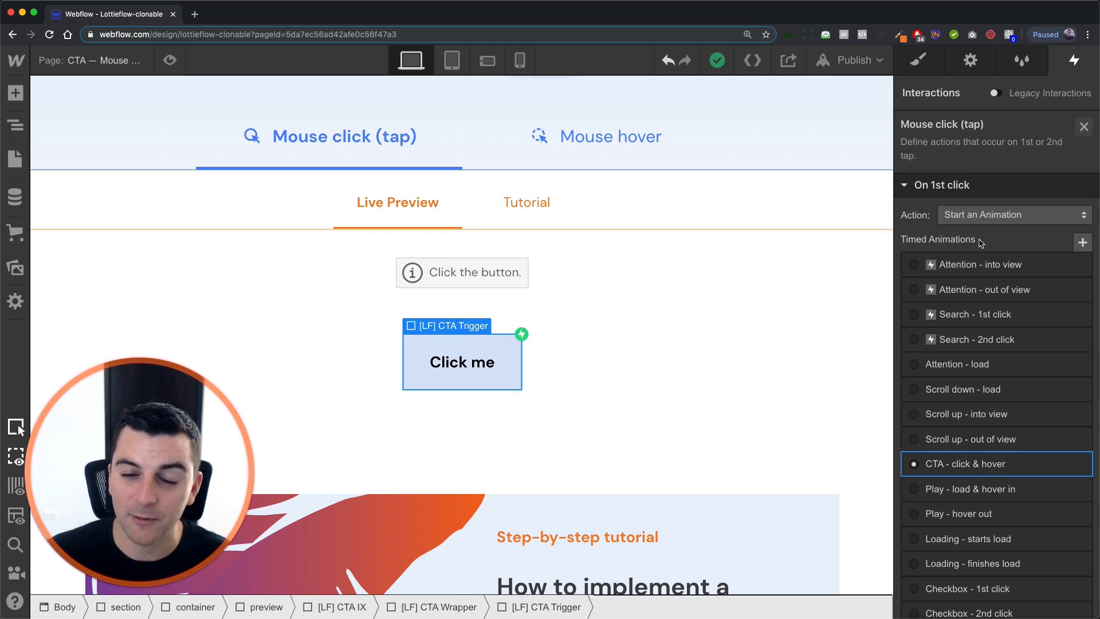
pyautogui.scroll(-1, 981, 243)
pyautogui.scroll(1, 939, 235)
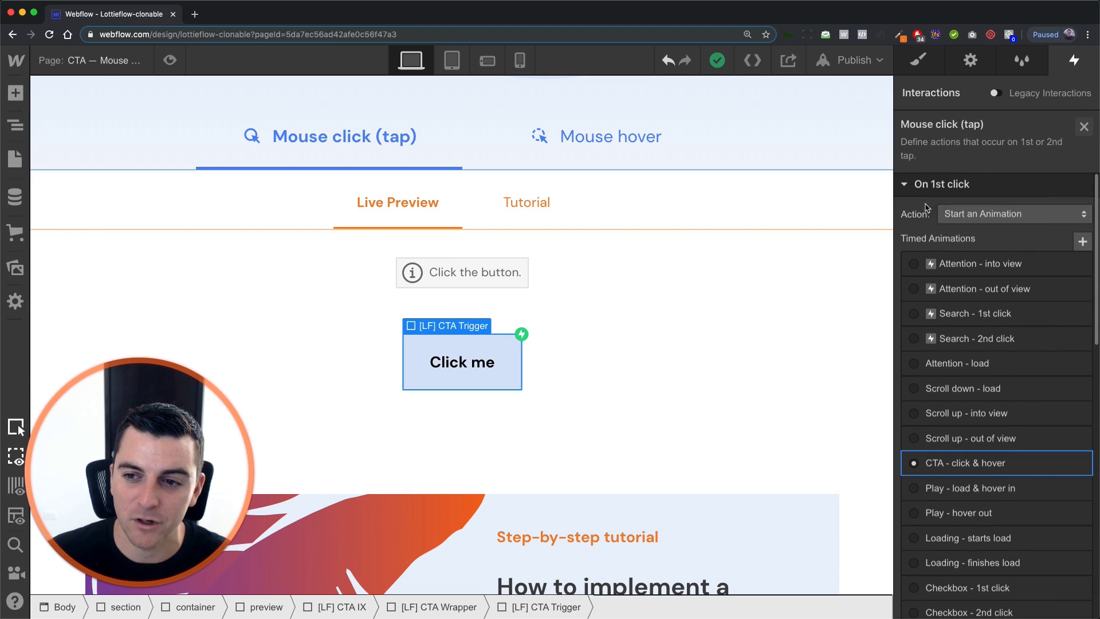
pyautogui.scroll(-10, 1065, 484)
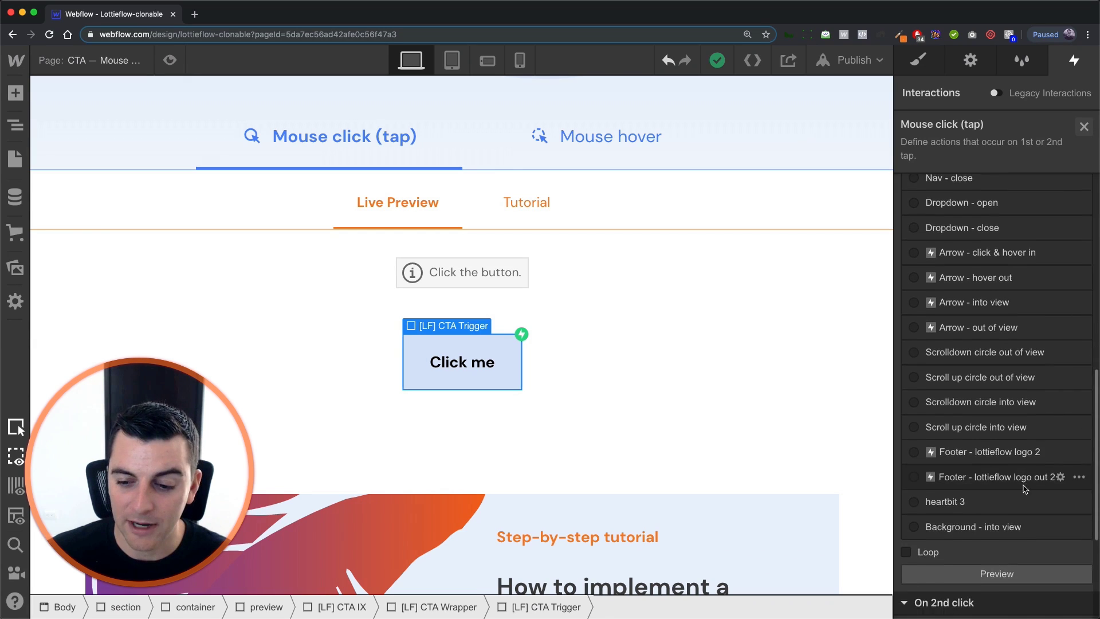
pyautogui.scroll(-5, 1025, 488)
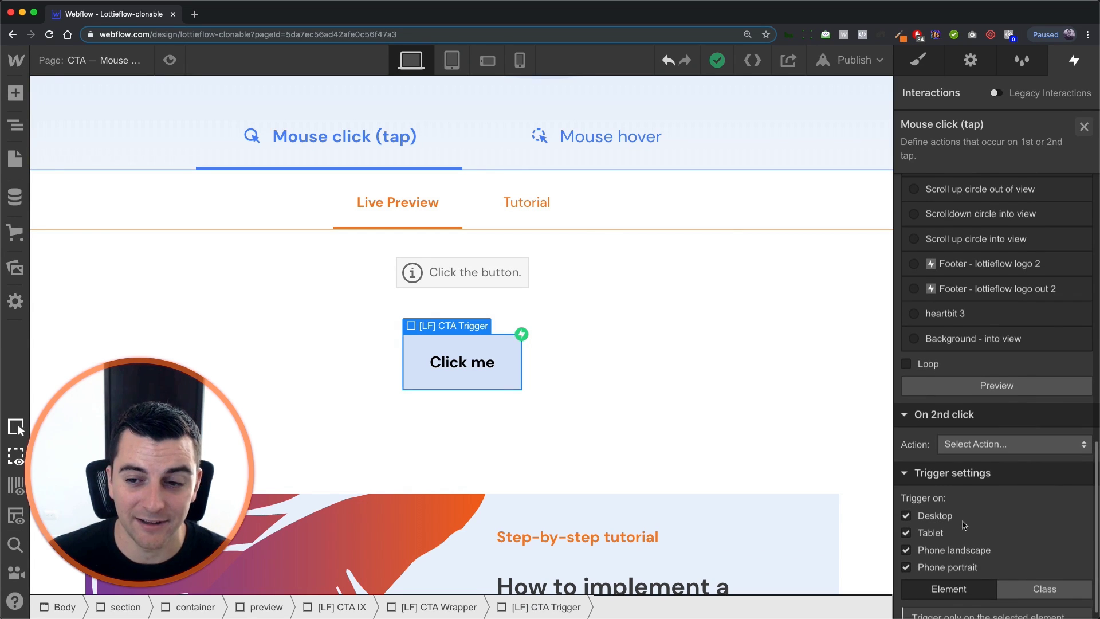
pyautogui.scroll(15, 964, 525)
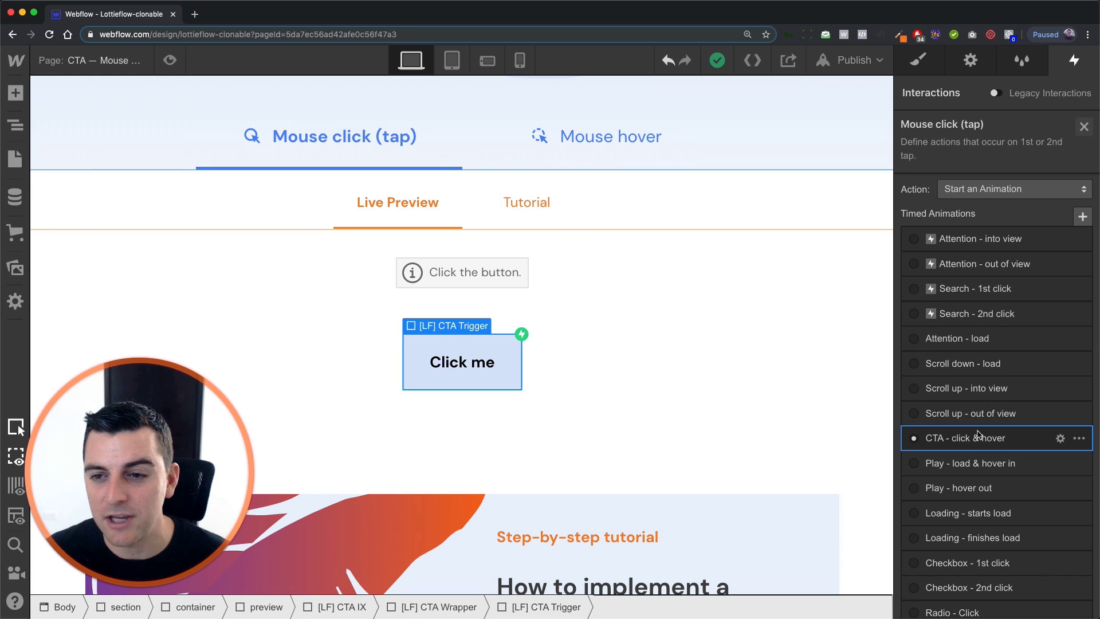
pyautogui.click(1084, 125)
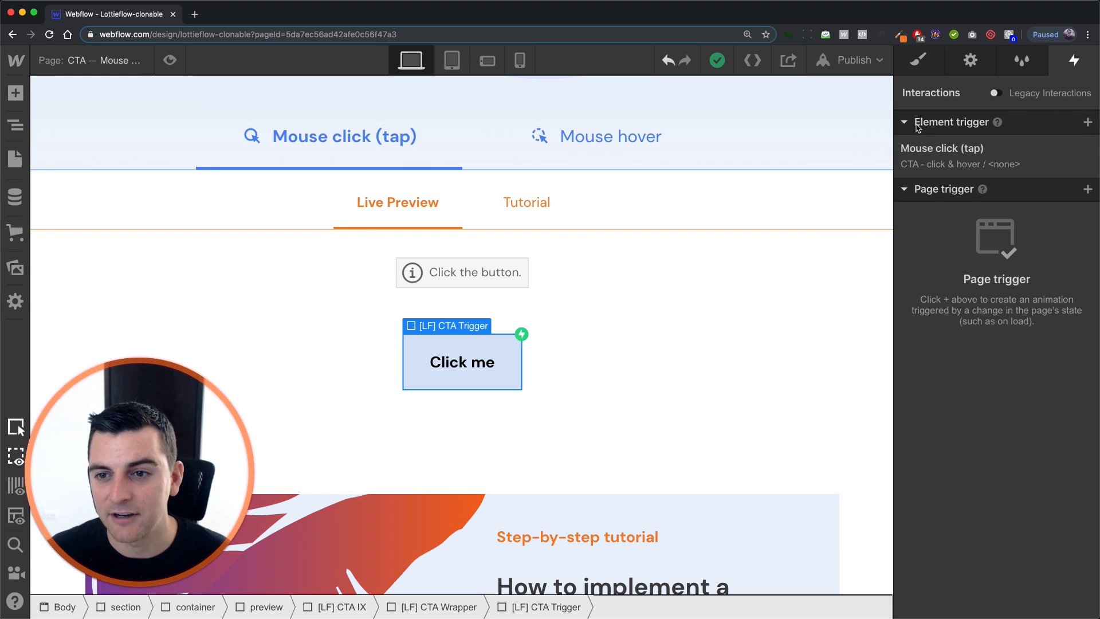
# Open the 'CTA - click & hover' timeline, check both [LF] CTA Icon Lottie actions, and play it.
pyautogui.click(977, 177)
pyautogui.click(987, 462)
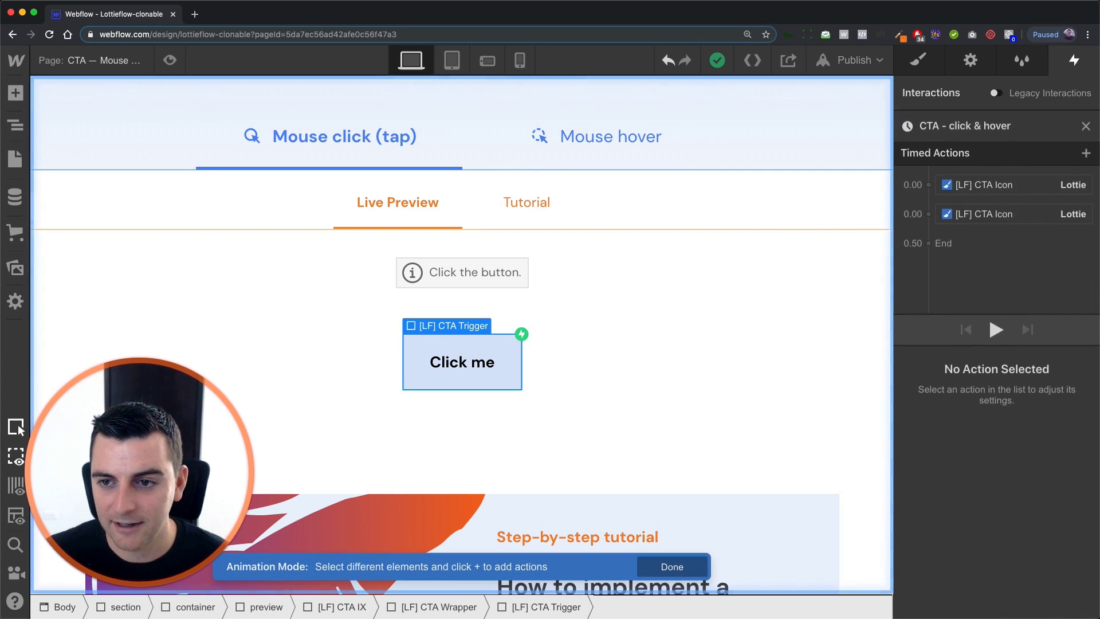
pyautogui.click(1005, 185)
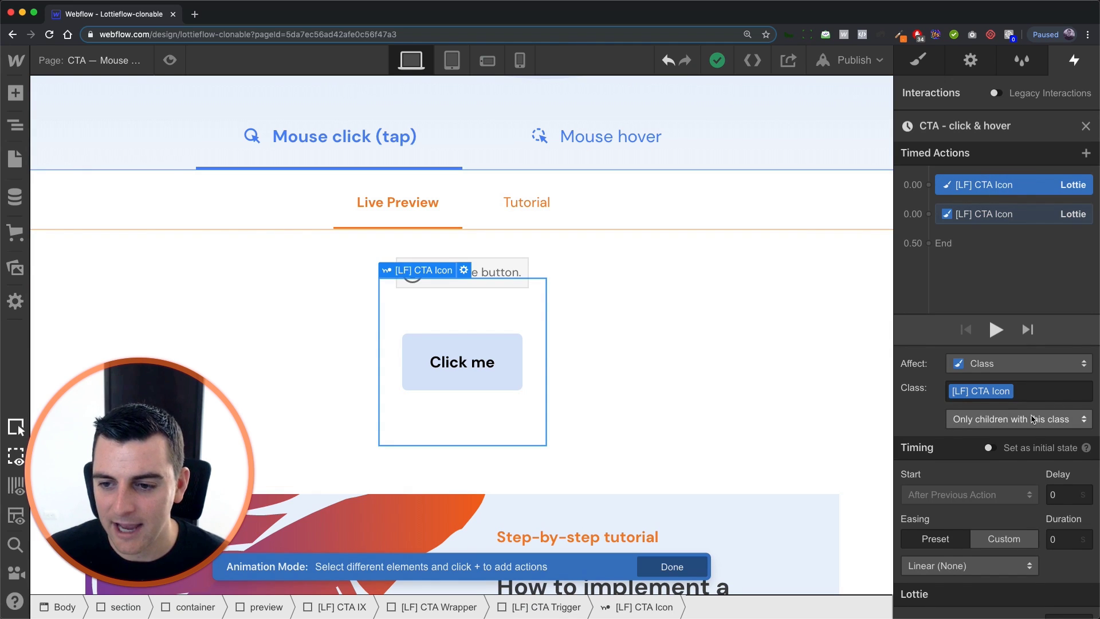
pyautogui.scroll(-1, 1019, 418)
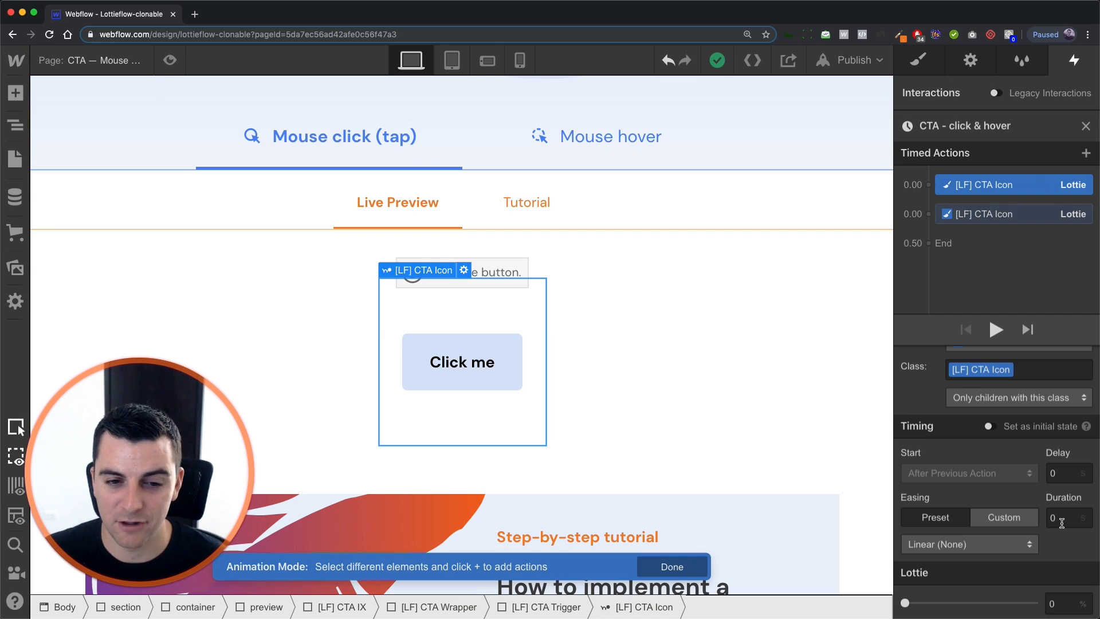
pyautogui.click(996, 216)
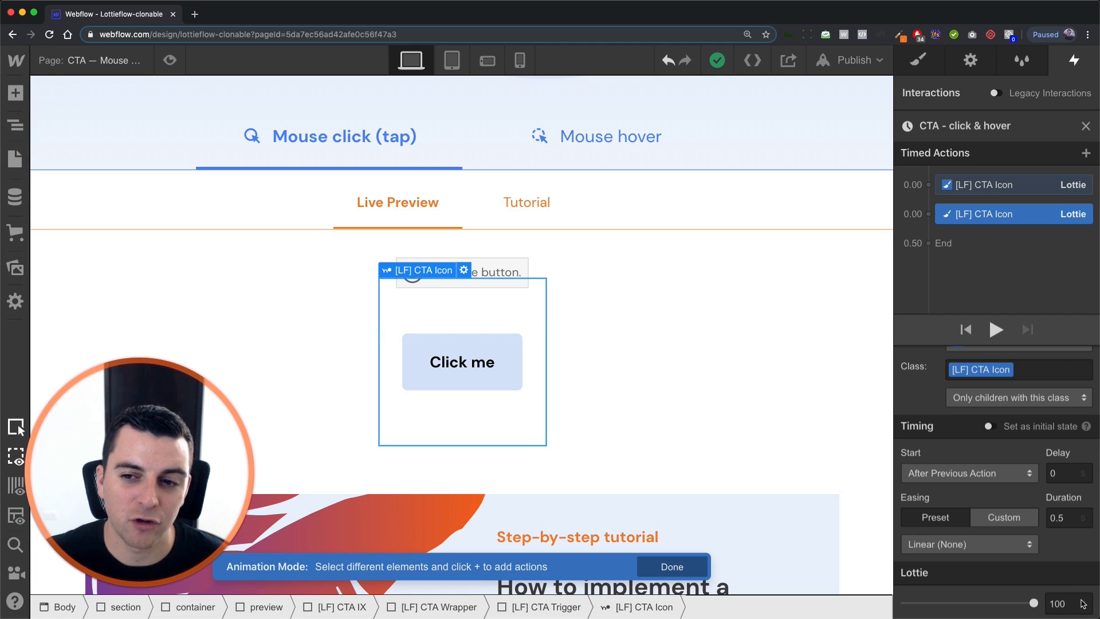
pyautogui.click(996, 331)
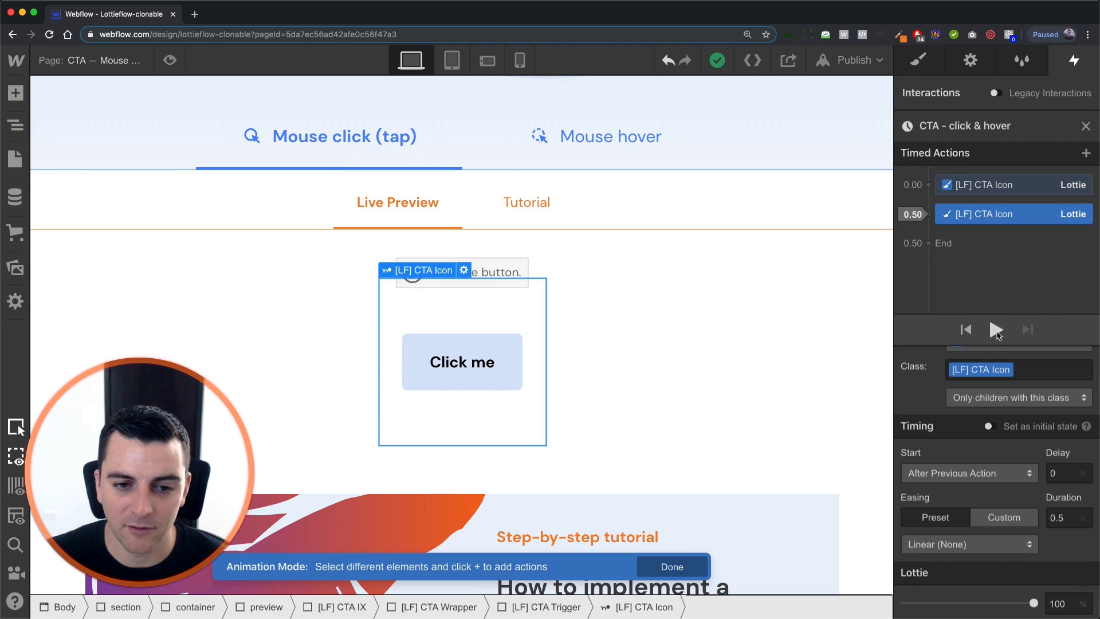
pyautogui.click(996, 330)
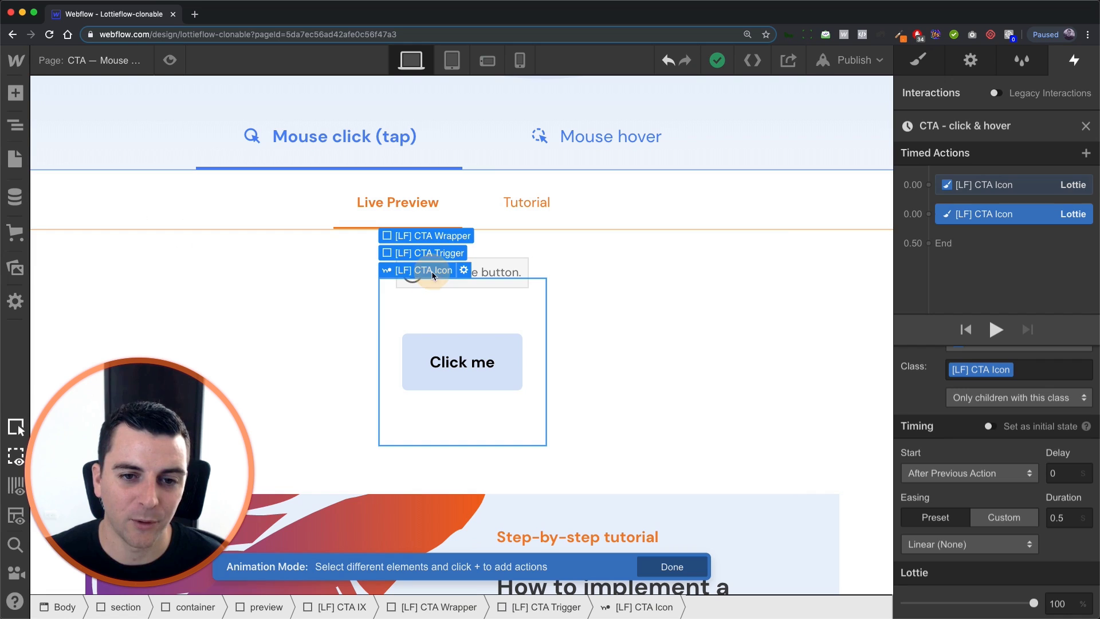
pyautogui.click(439, 254)
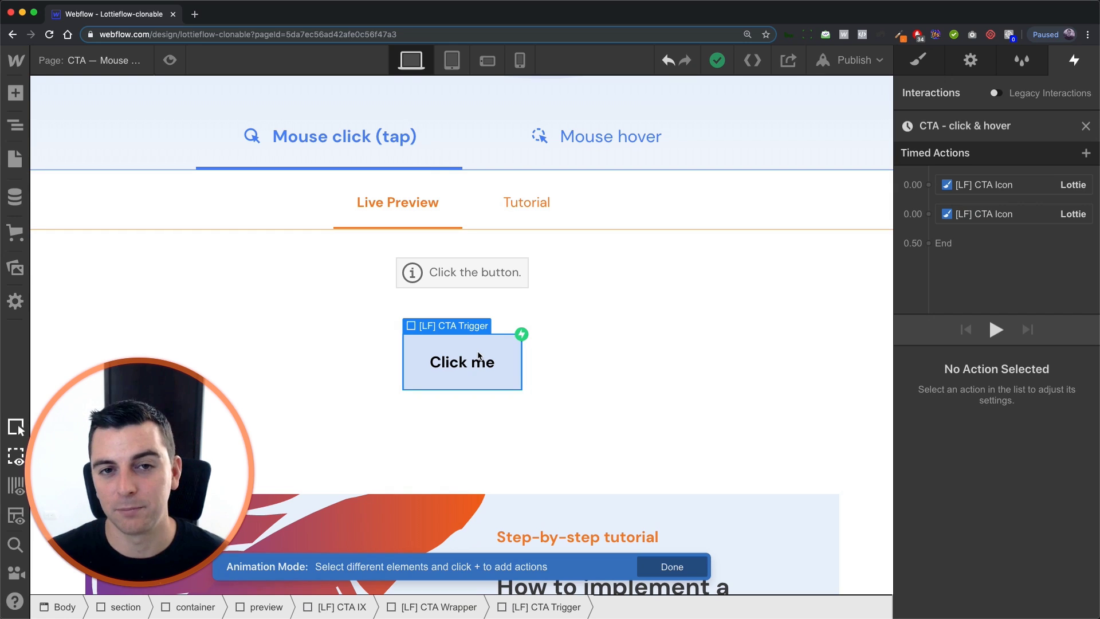
# Select the first Lottie action (class [LF] CTA Icon, children only) and test the burst four times.
pyautogui.click(513, 349)
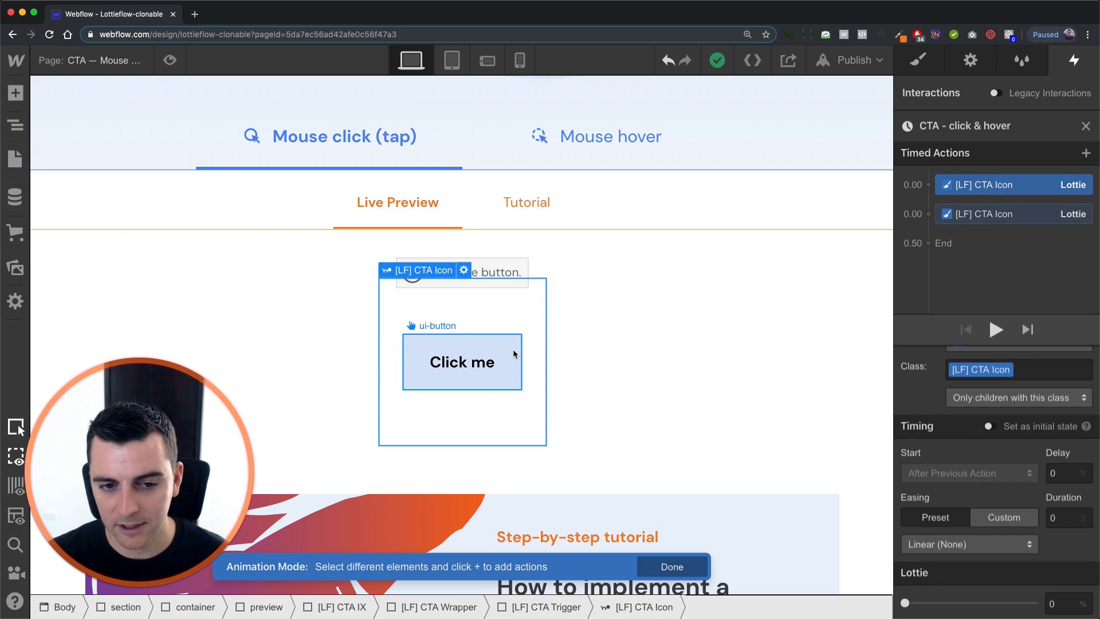
pyautogui.click(1051, 194)
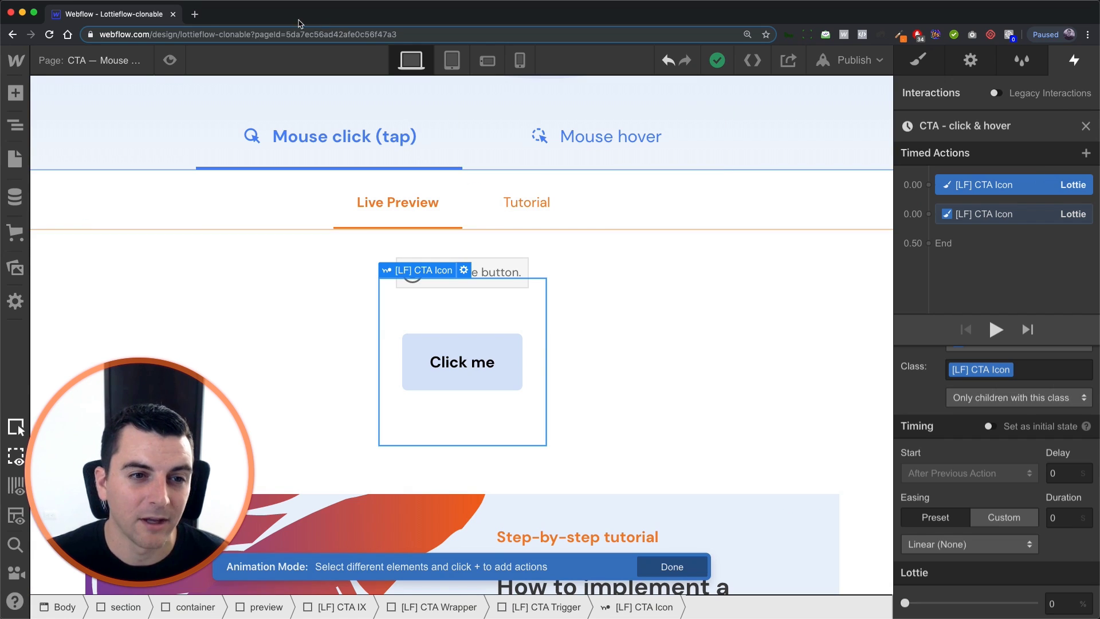
pyautogui.click(170, 60)
pyautogui.click(561, 370)
pyautogui.click(560, 370)
pyautogui.click(560, 370)
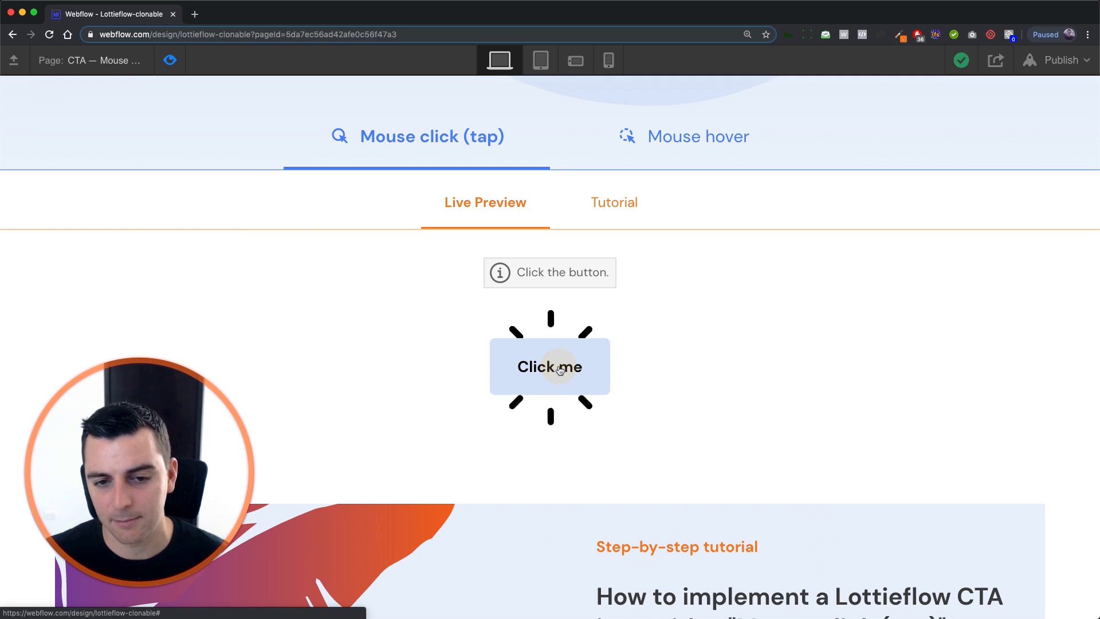
pyautogui.click(560, 369)
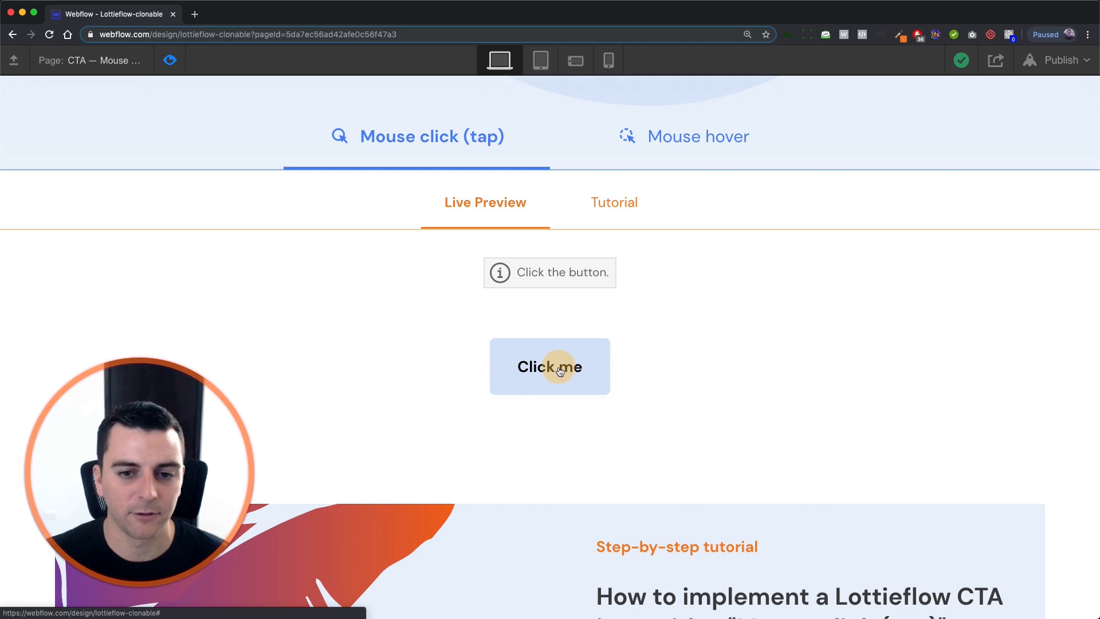
pyautogui.click(170, 58)
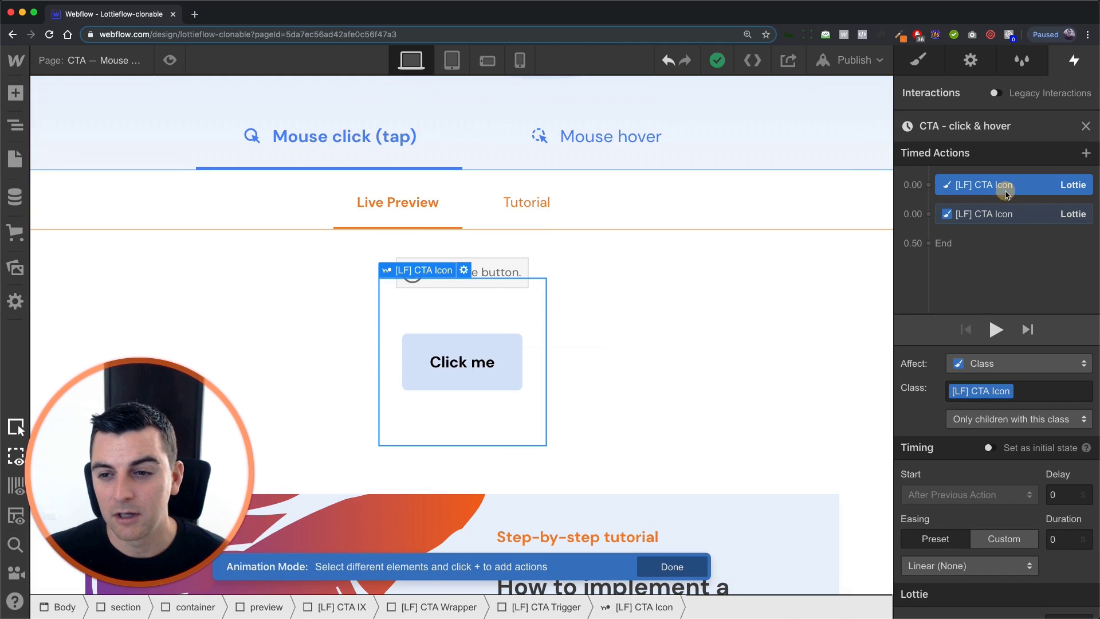
# Set the first CTA Icon action as initial state at 0%, then retest, staying on the site.
pyautogui.click(1043, 449)
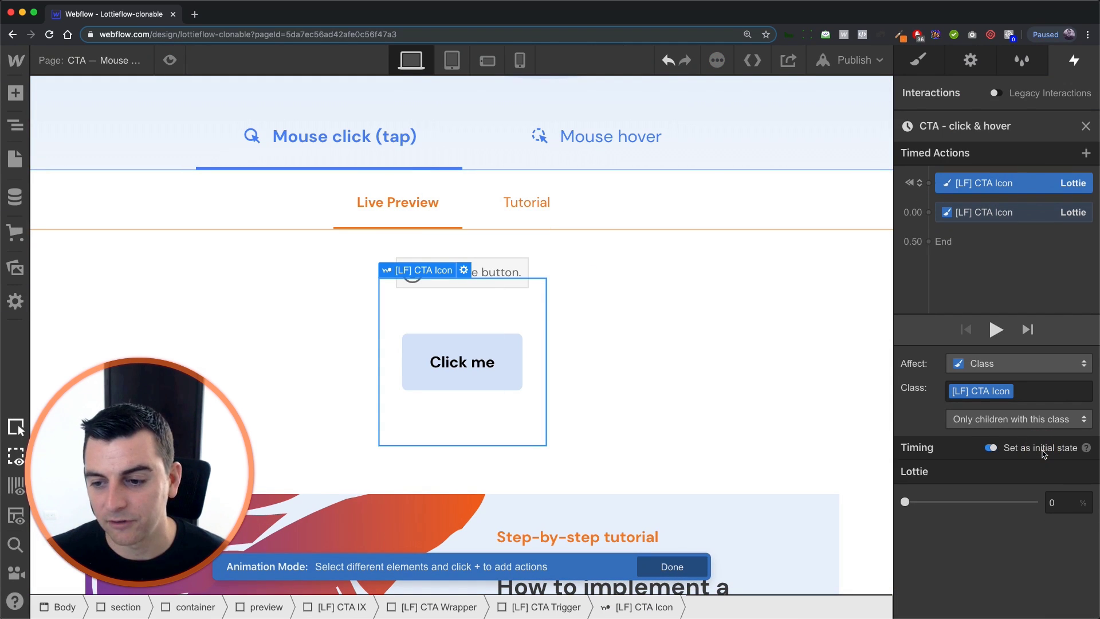
pyautogui.click(171, 60)
pyautogui.click(573, 367)
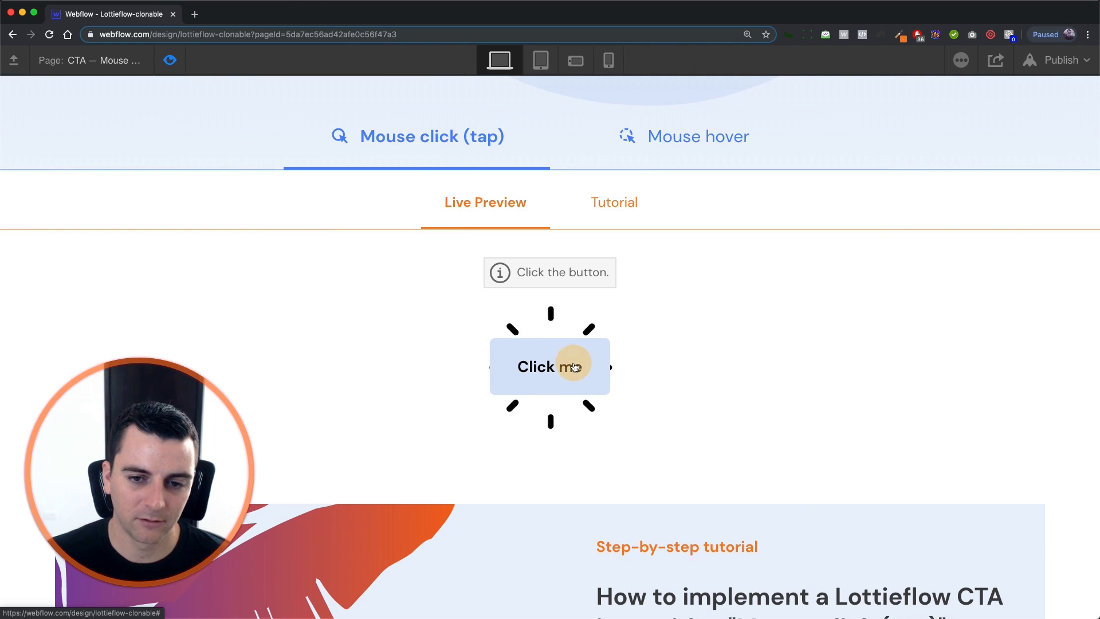
pyautogui.click(575, 368)
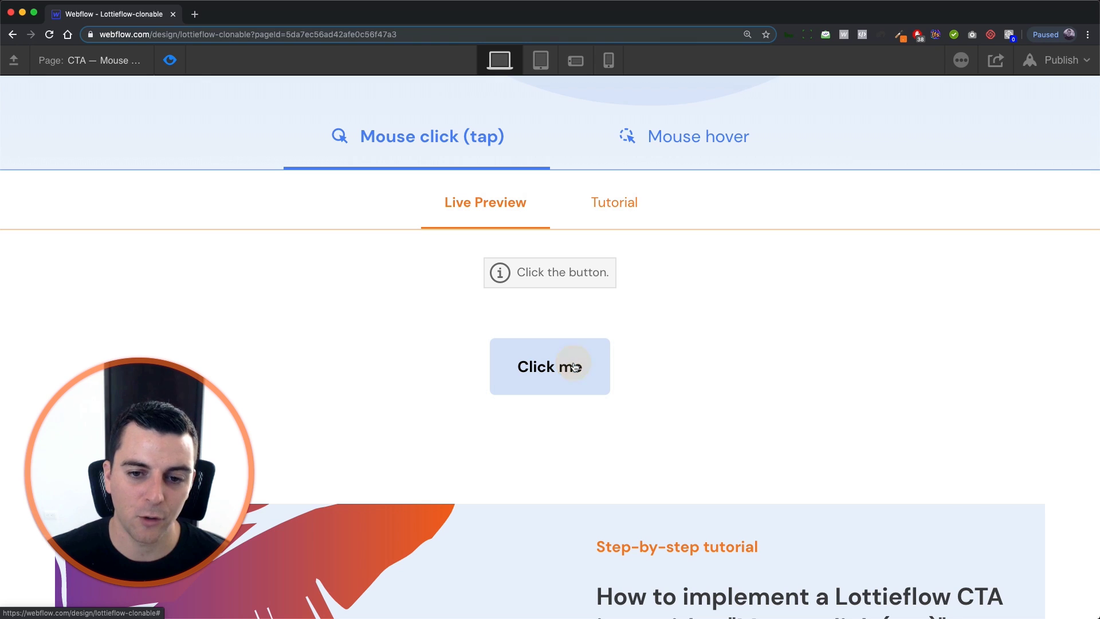
pyautogui.click(575, 367)
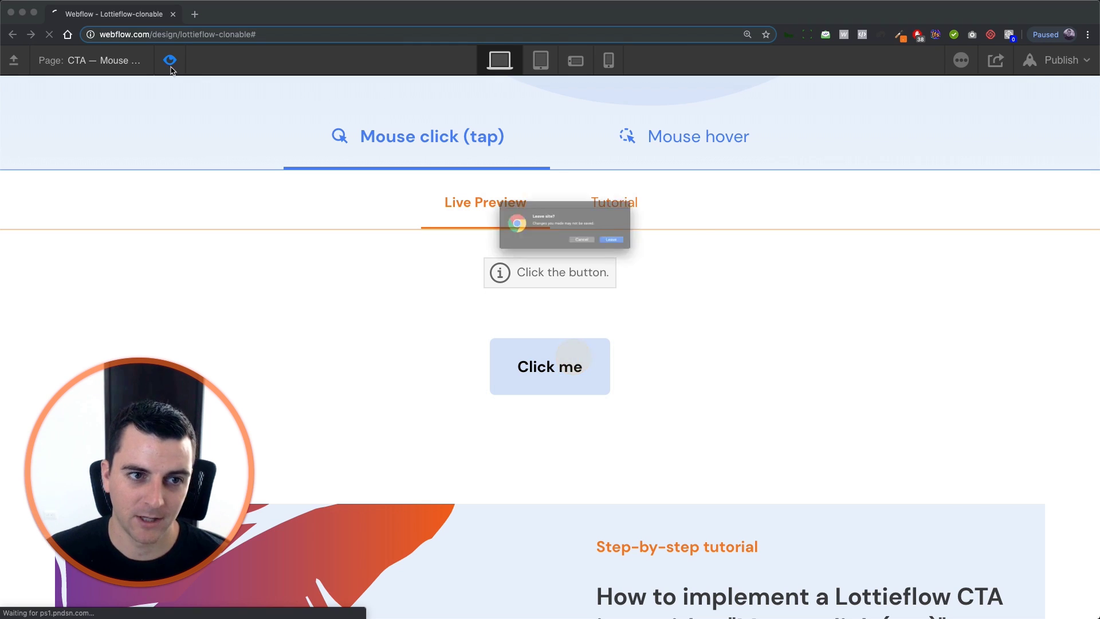
pyautogui.click(598, 256)
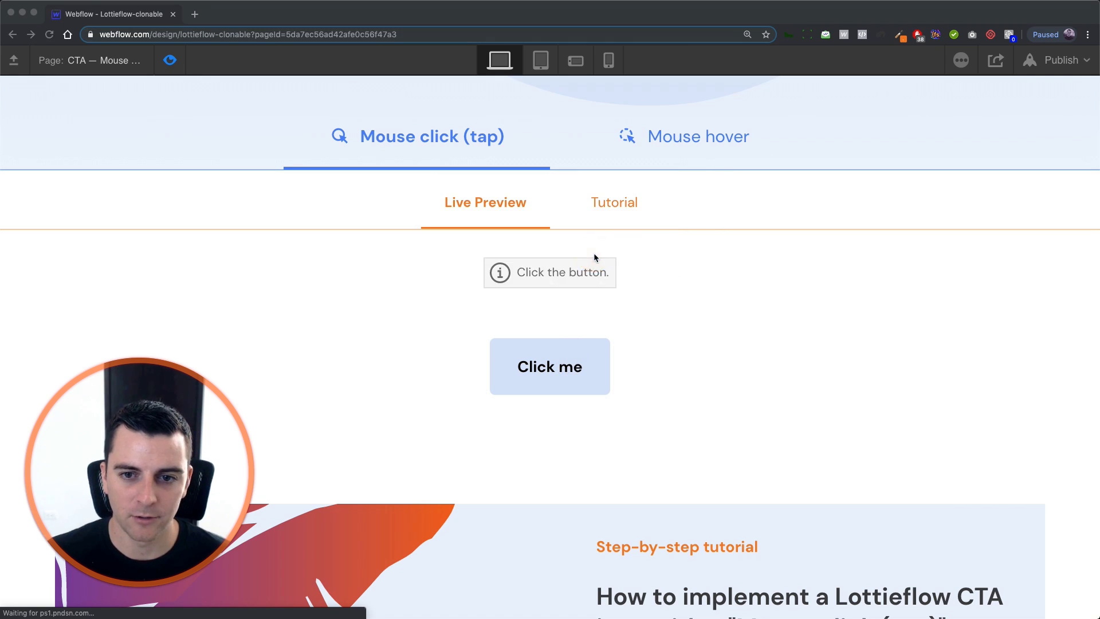
pyautogui.click(166, 64)
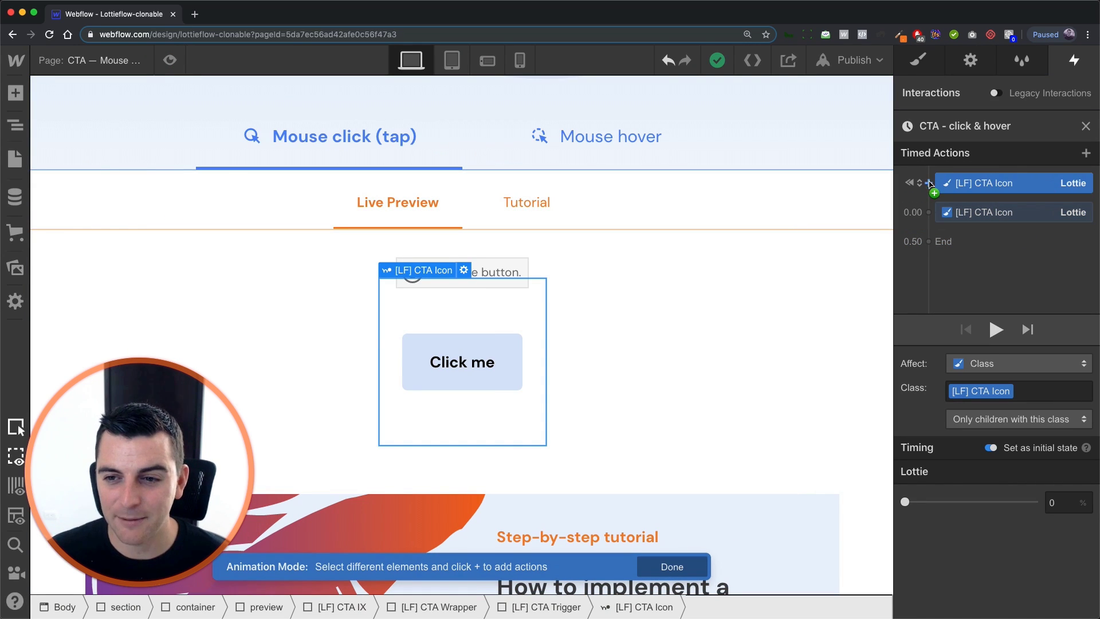
# Turn off Set as initial state on the first Lottie action, keeping it at 0.00 with 0 duration.
pyautogui.click(954, 213)
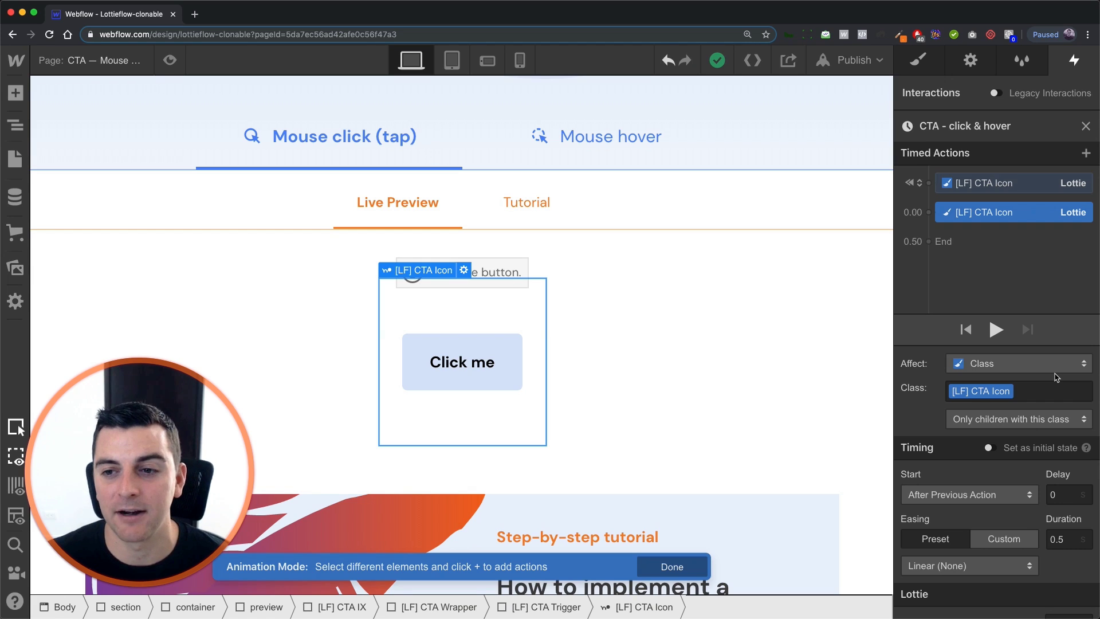
pyautogui.click(1002, 184)
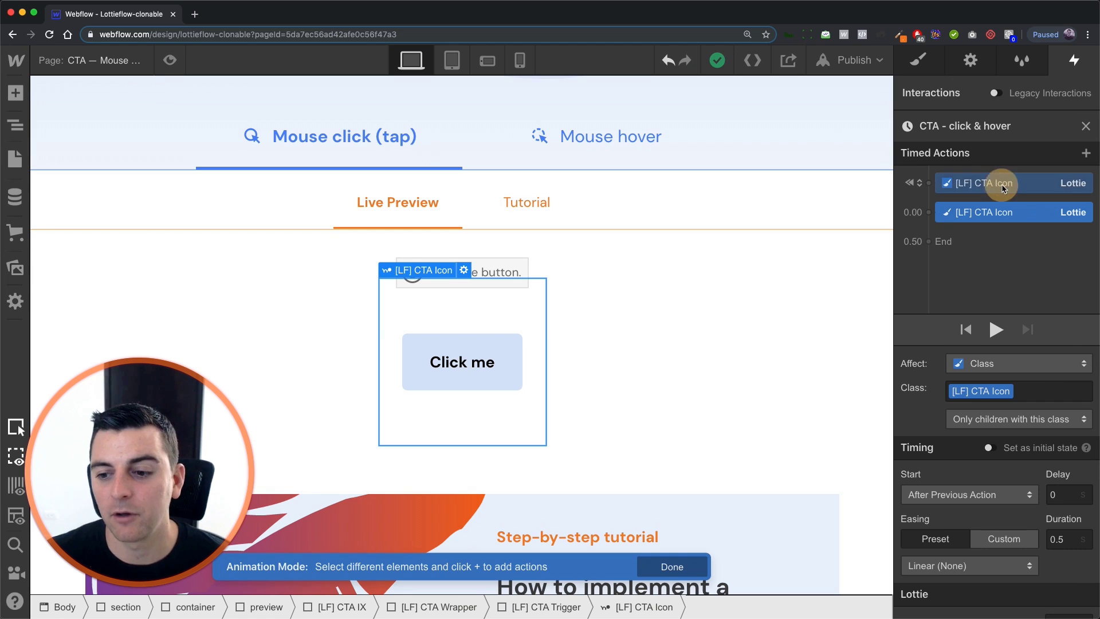
pyautogui.click(1020, 451)
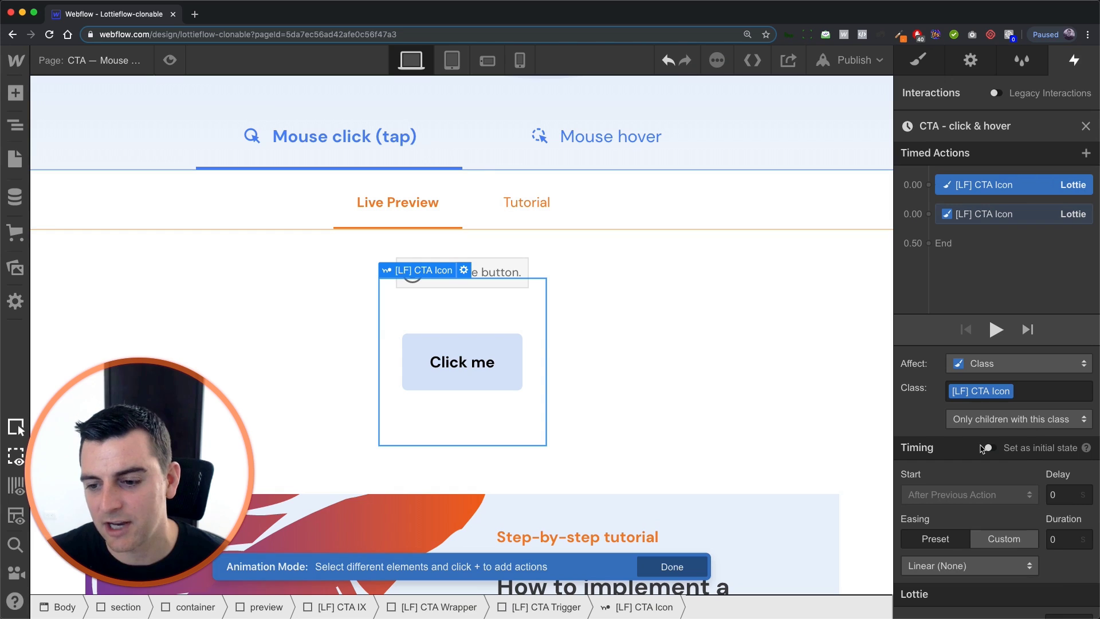
pyautogui.click(1067, 544)
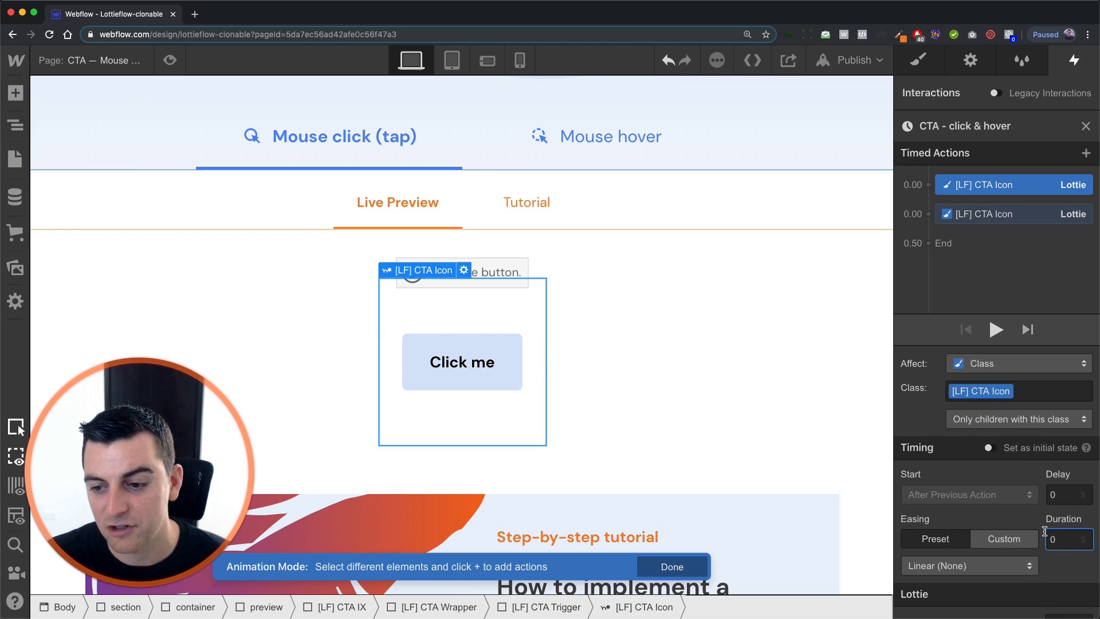
# In preview, click 'Click me' twice to replay the Lottie burst, then return to editing at the page top.
pyautogui.click(170, 62)
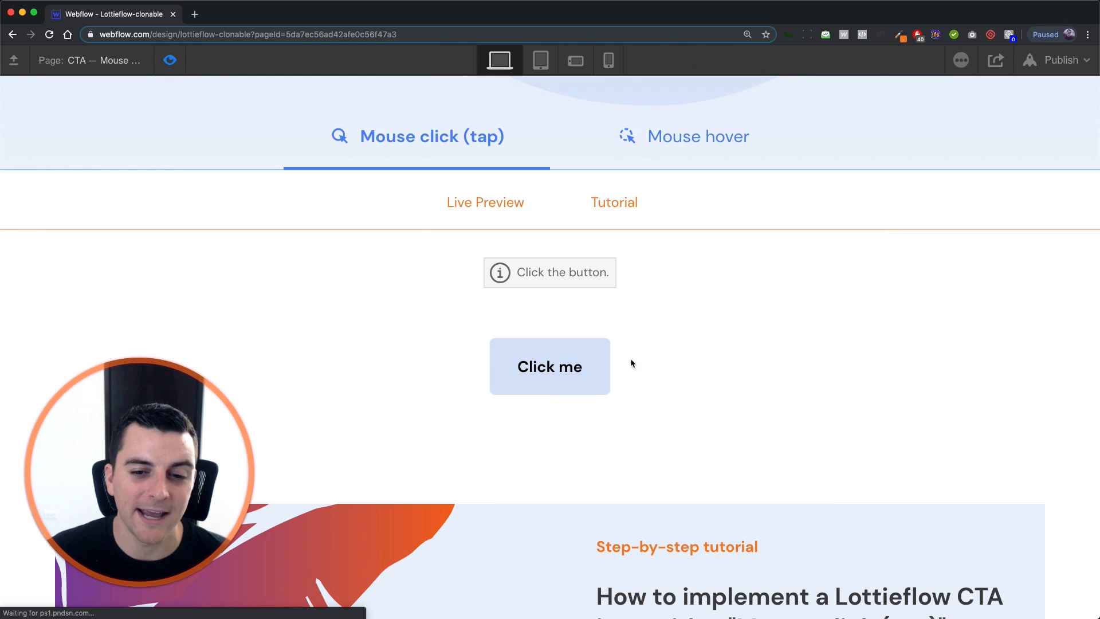
pyautogui.click(545, 373)
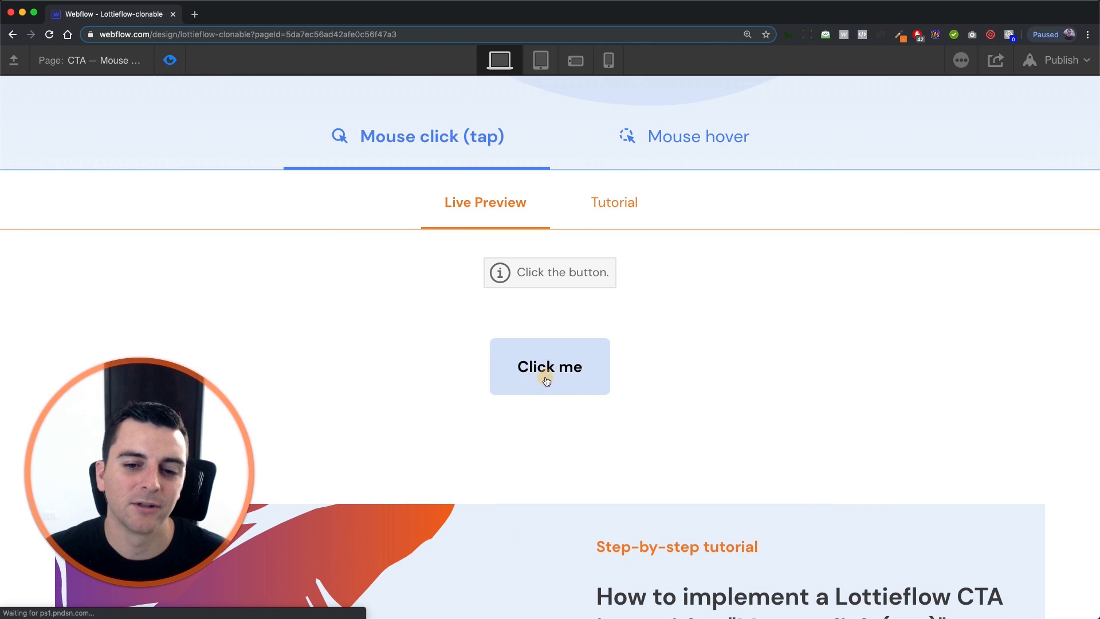
pyautogui.click(547, 381)
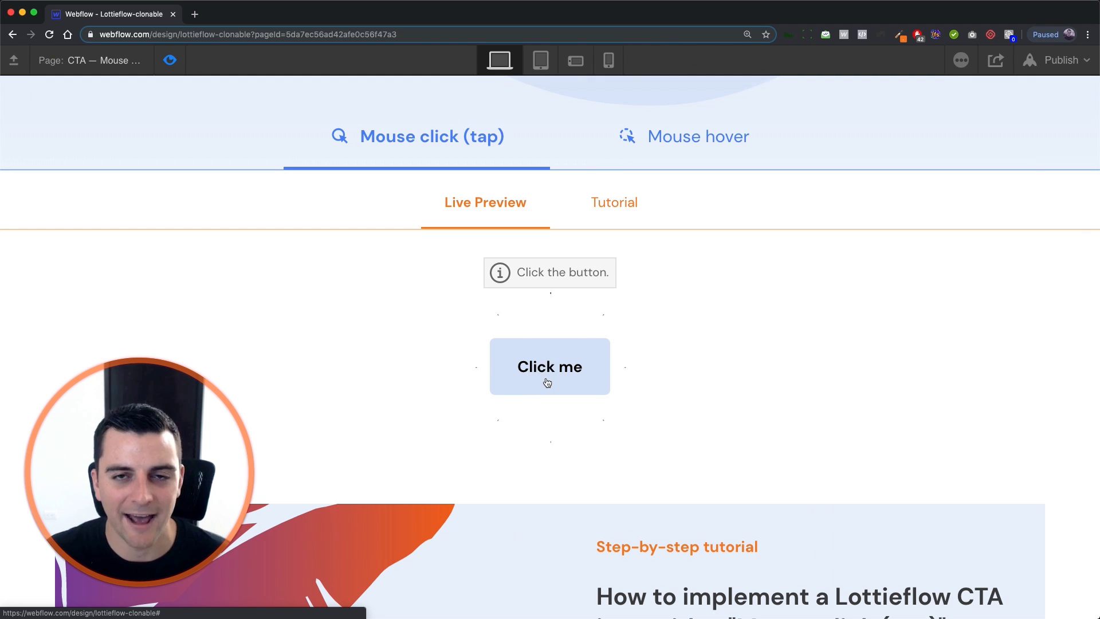
pyautogui.click(171, 60)
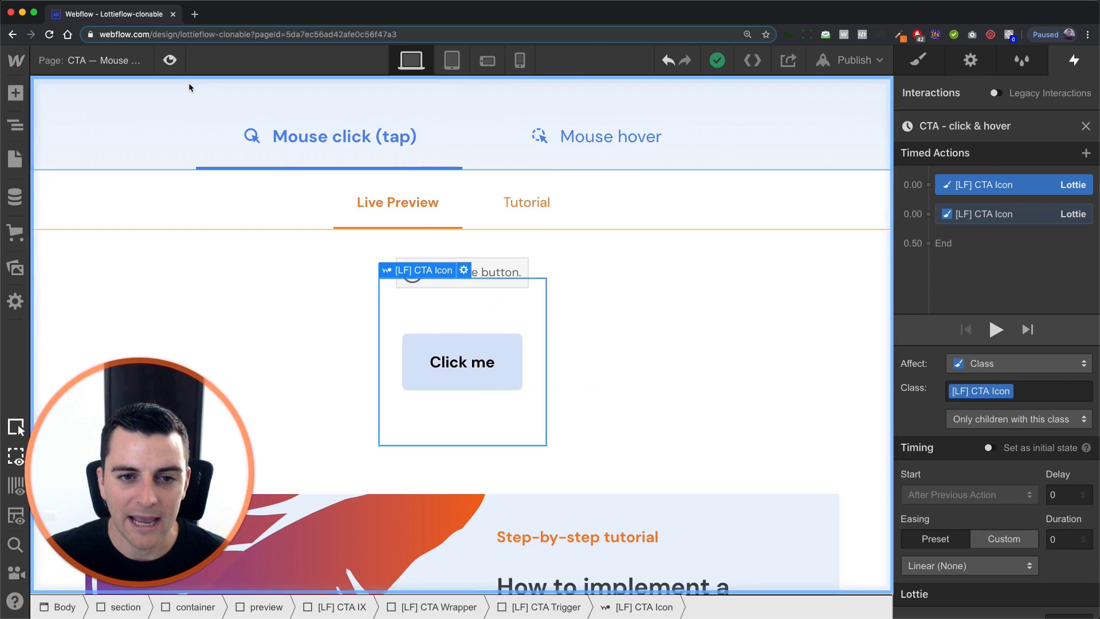
pyautogui.scroll(5, 562, 445)
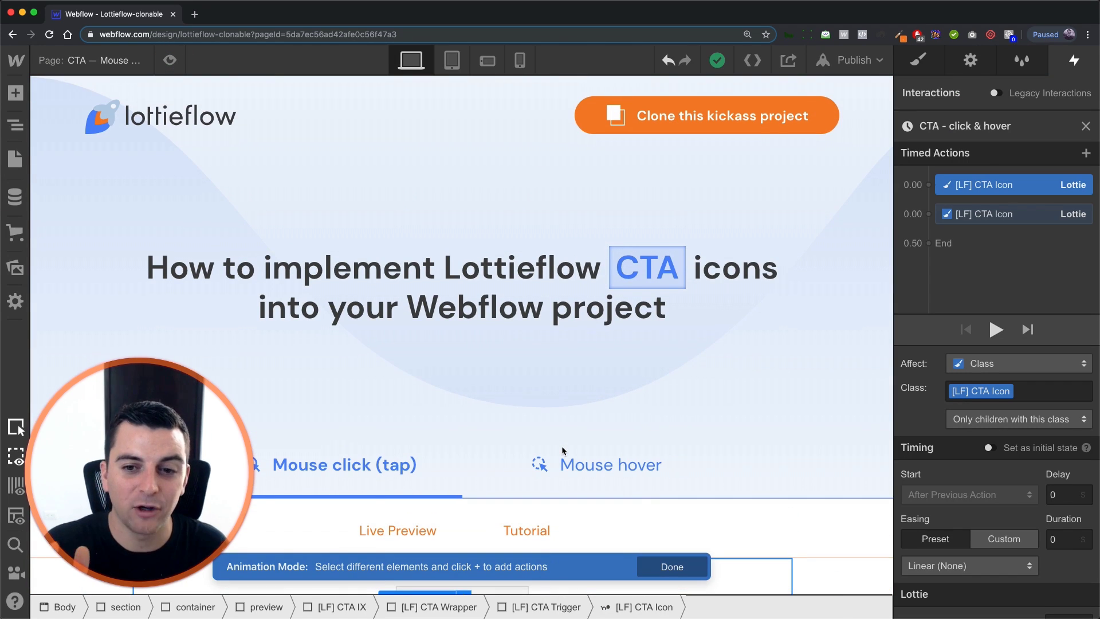